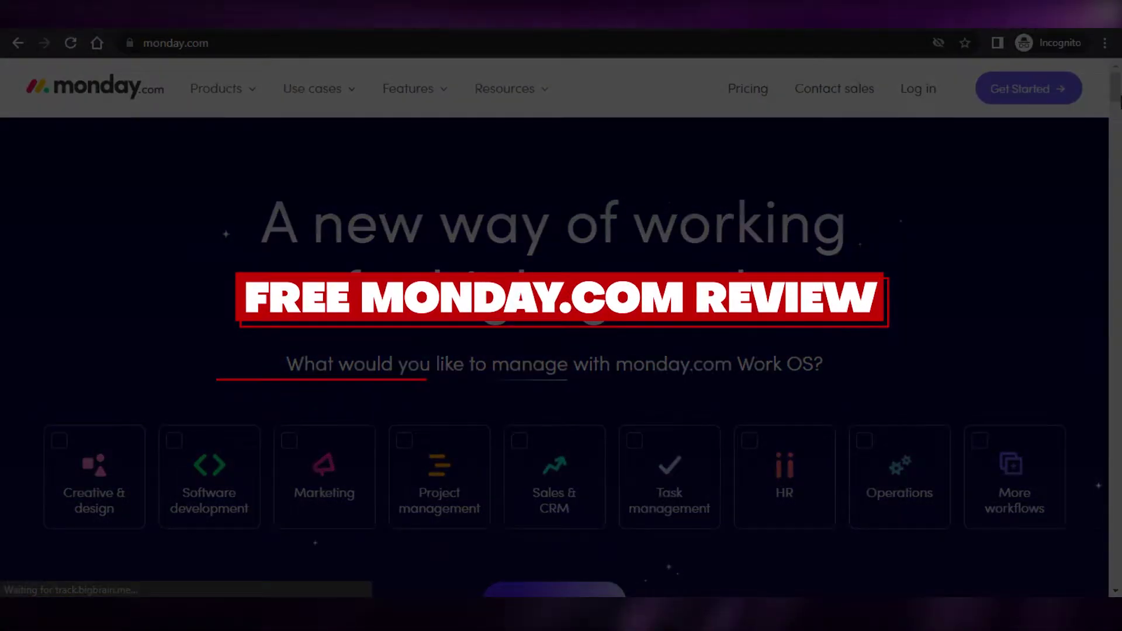
Step: Browse the landing page, then start a free sign-up with a work e-mail address
scroll(1119, 91, "down", 10)
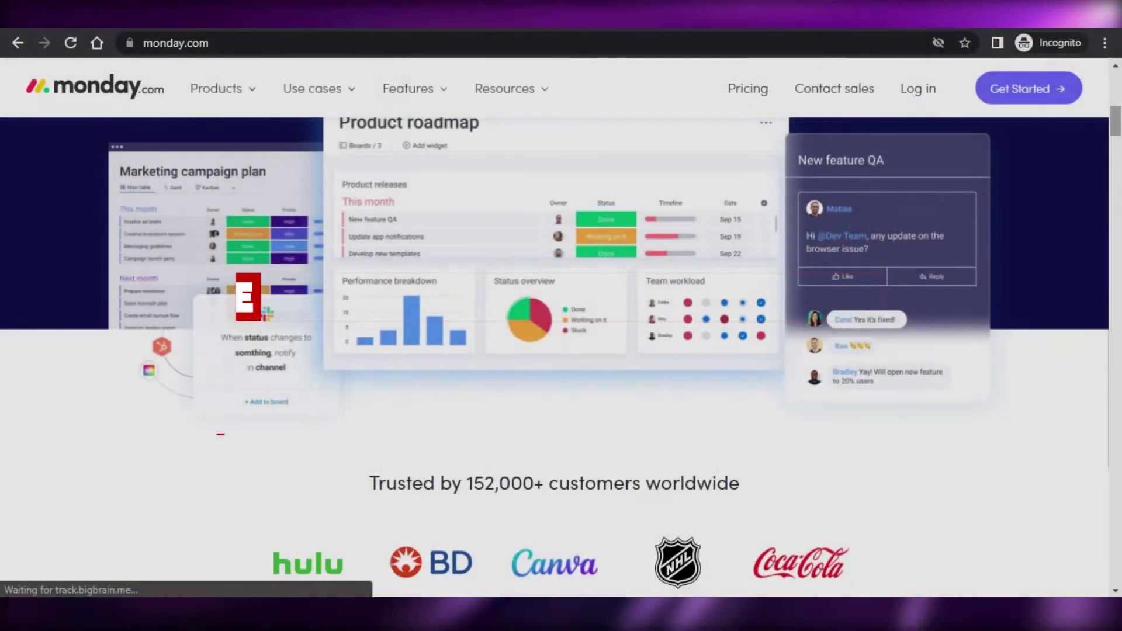
scroll(560, 351, "down", 4)
scroll(560, 350, "down", 1)
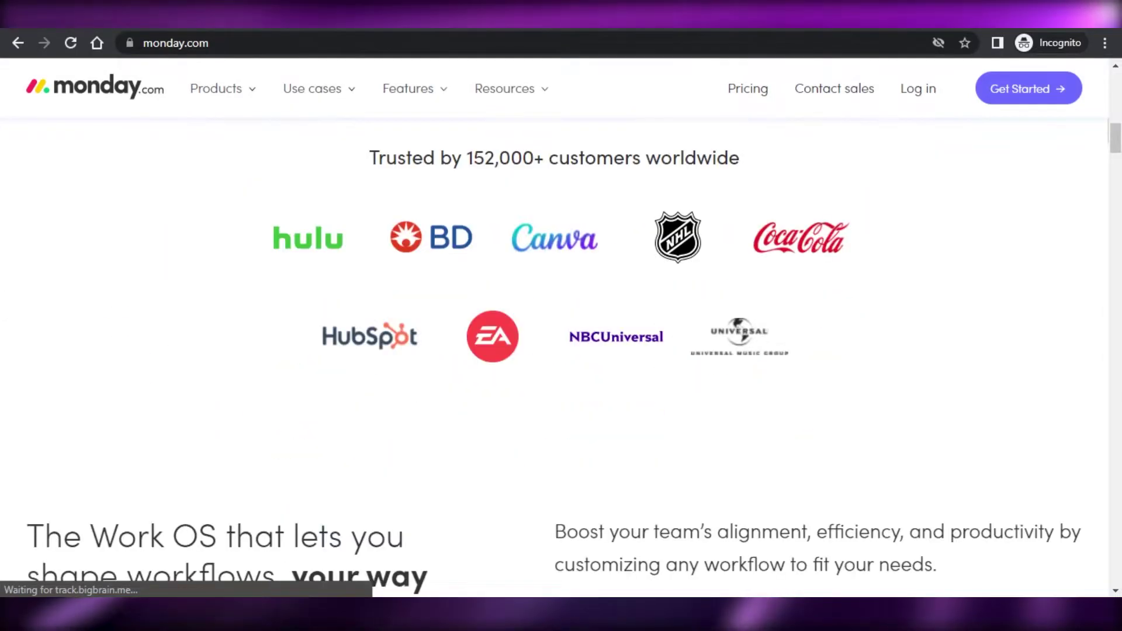
scroll(561, 351, "down", 10)
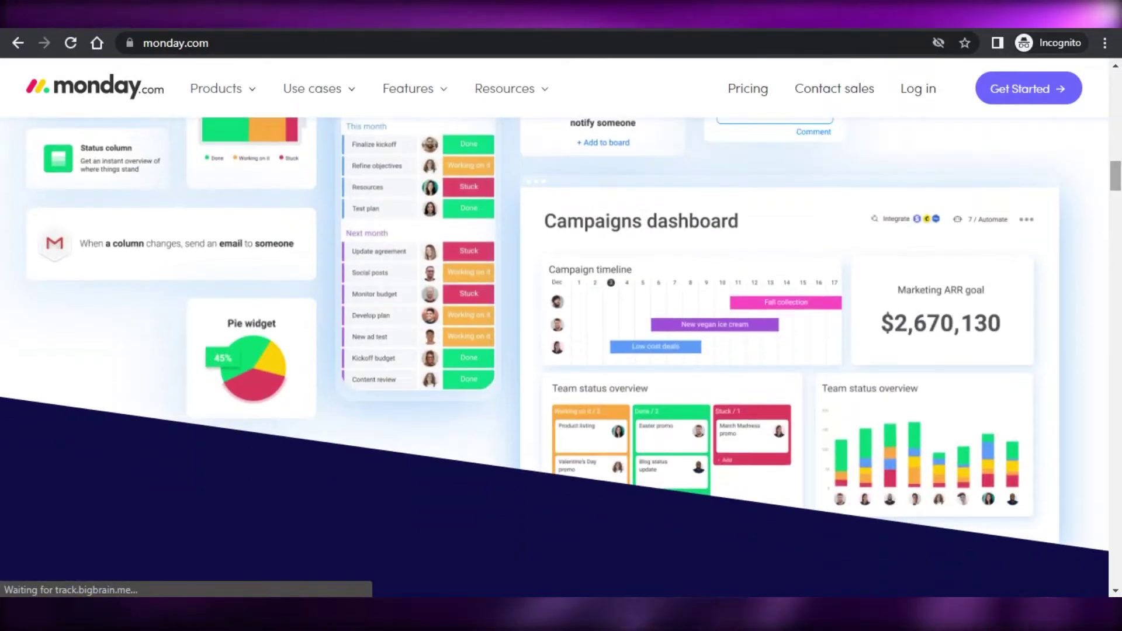
scroll(561, 351, "down", 12)
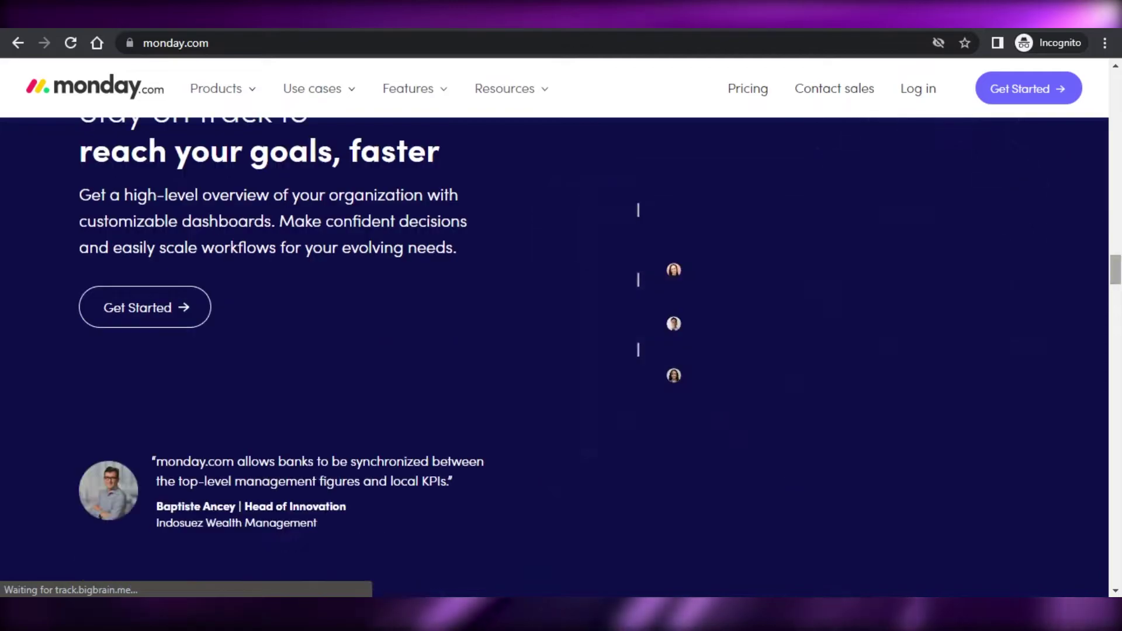
scroll(561, 351, "down", 8)
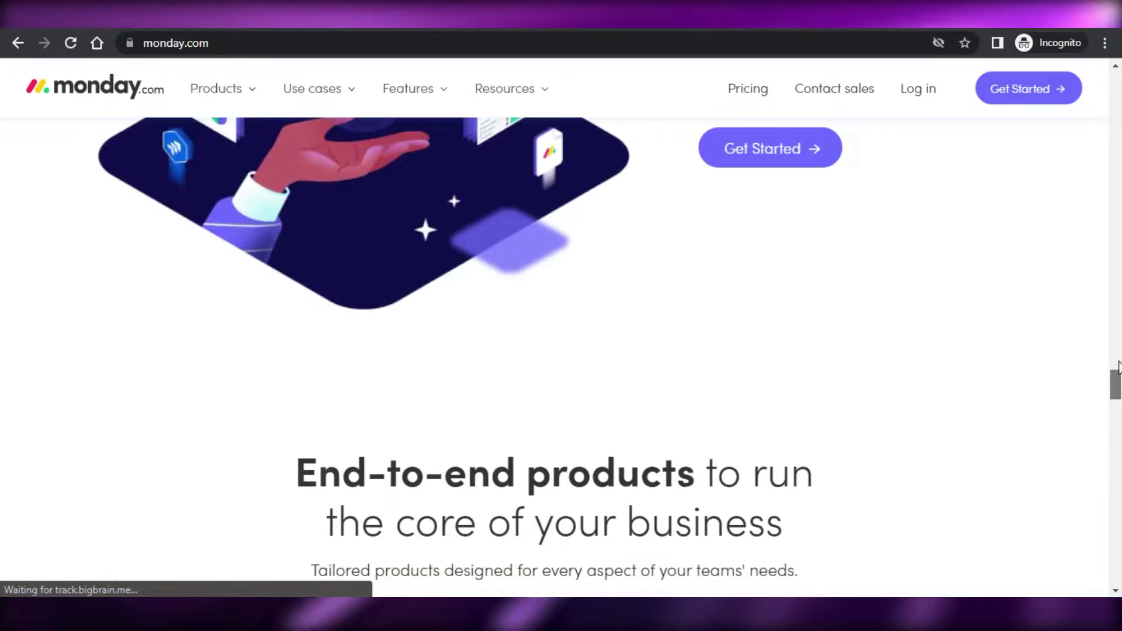
scroll(1114, 383, "down", 1)
scroll(1114, 382, "up", 1)
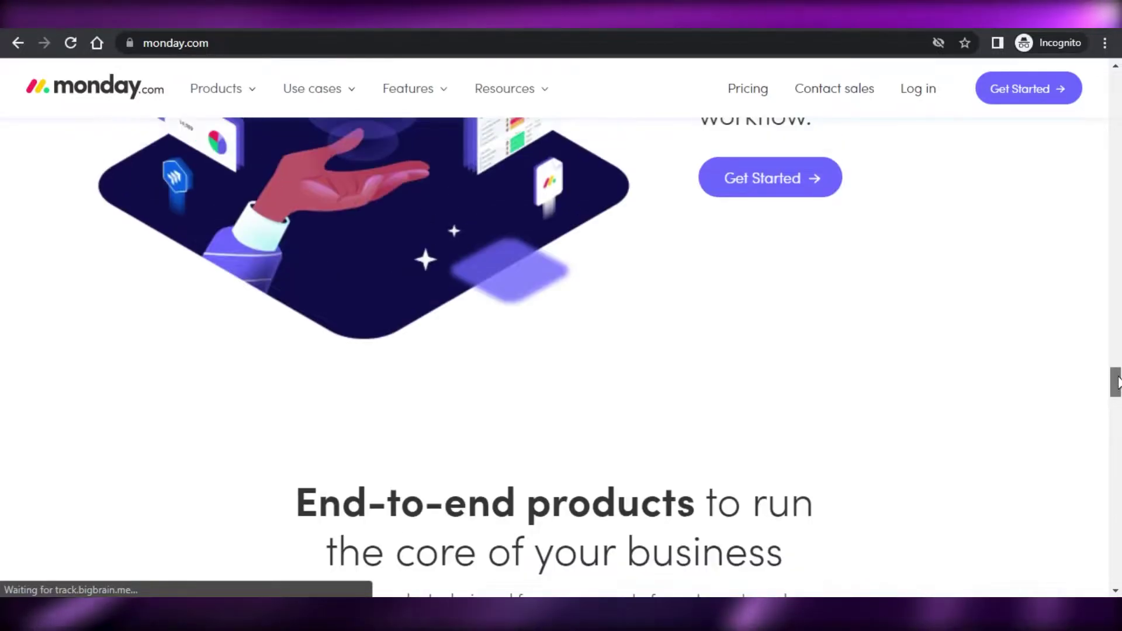
left_click_drag(1115, 383, 1104, 77)
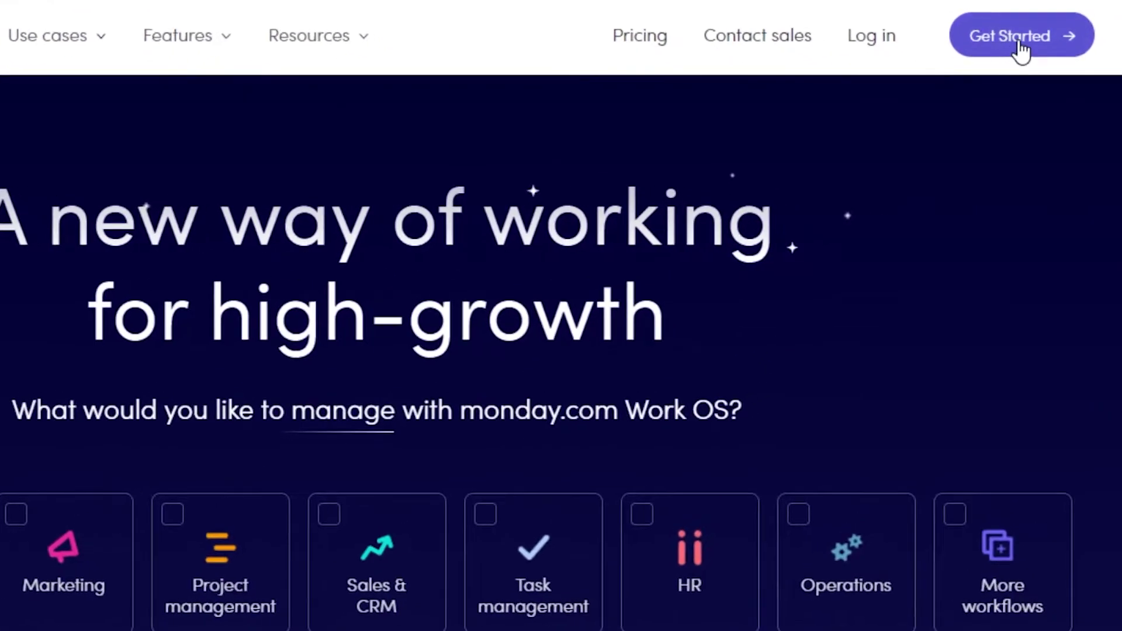
left_click(1018, 39)
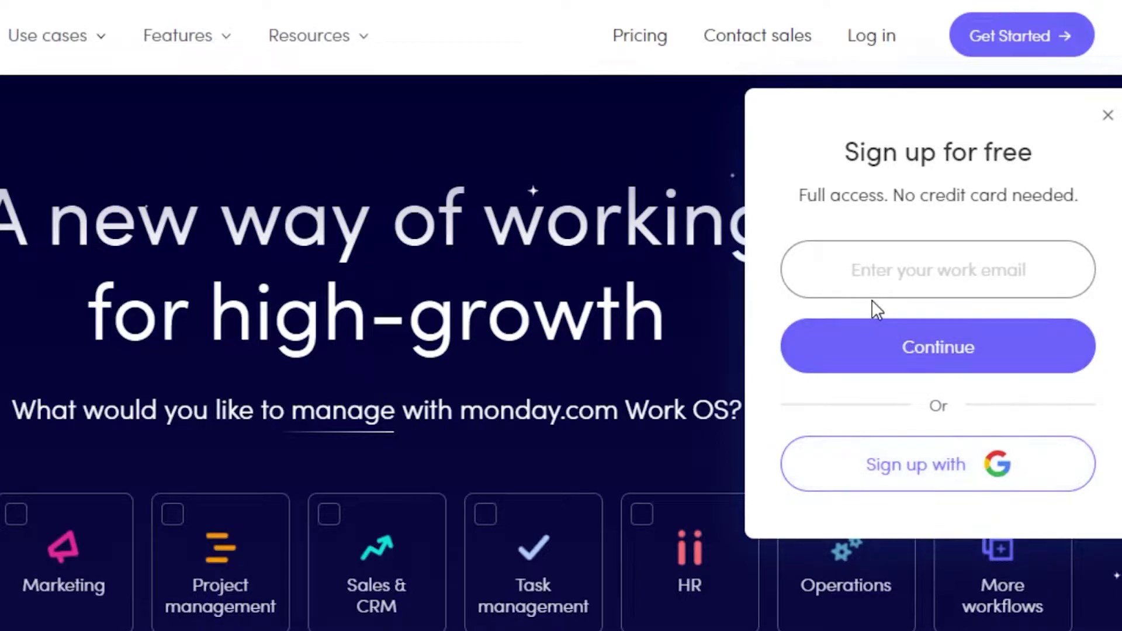
left_click(868, 270)
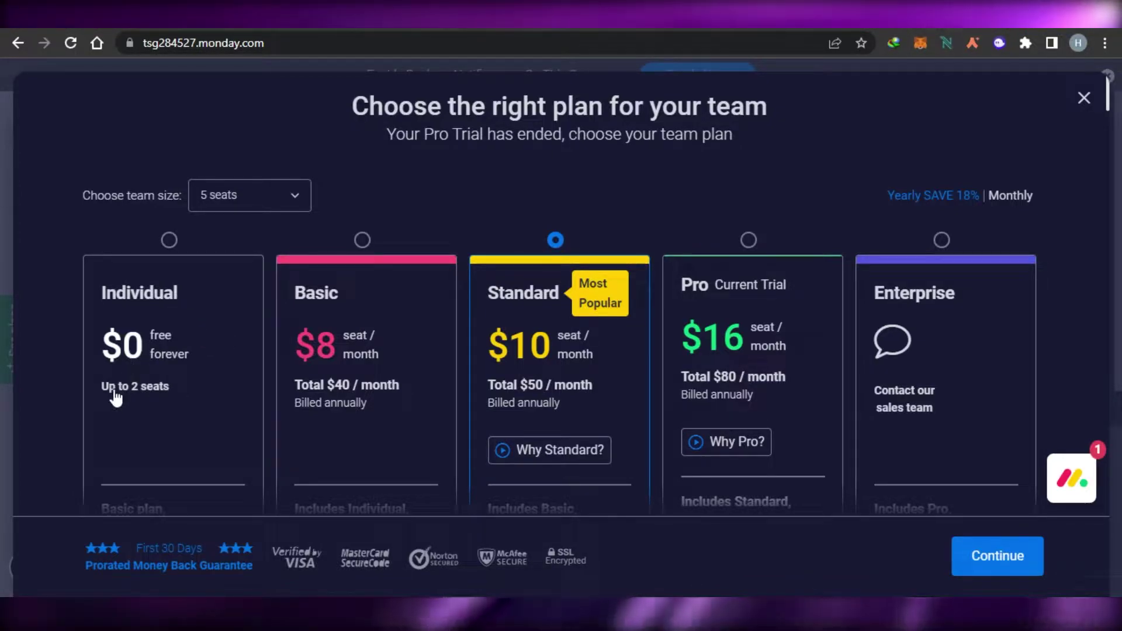
Step: Choose the free Individual plan instead of Standard and confirm it
left_click(160, 336)
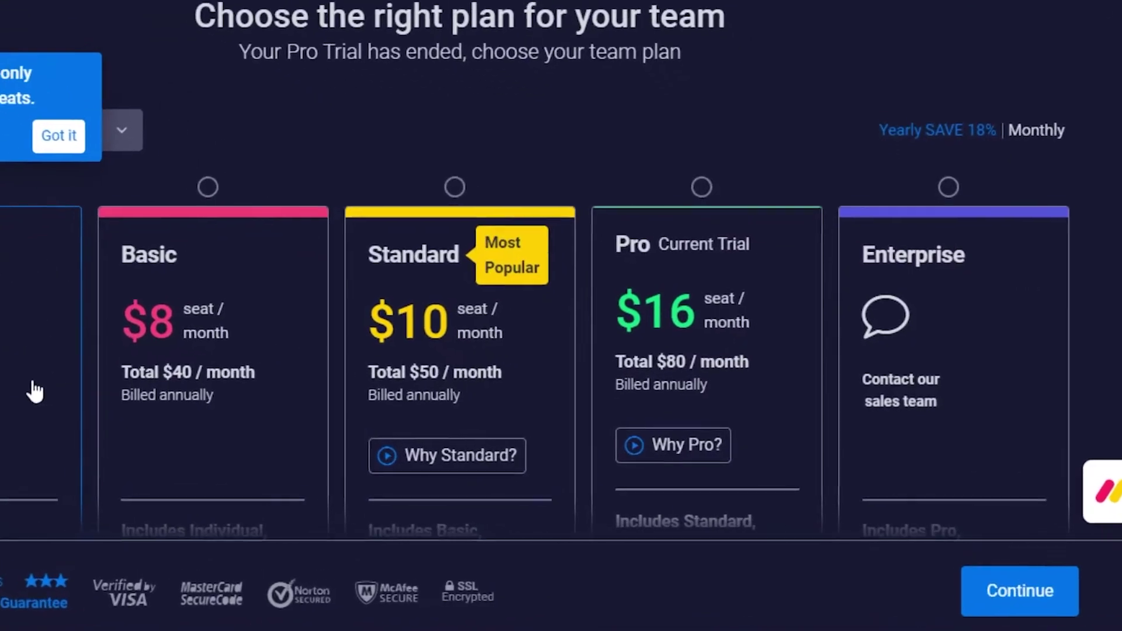
left_click(1017, 614)
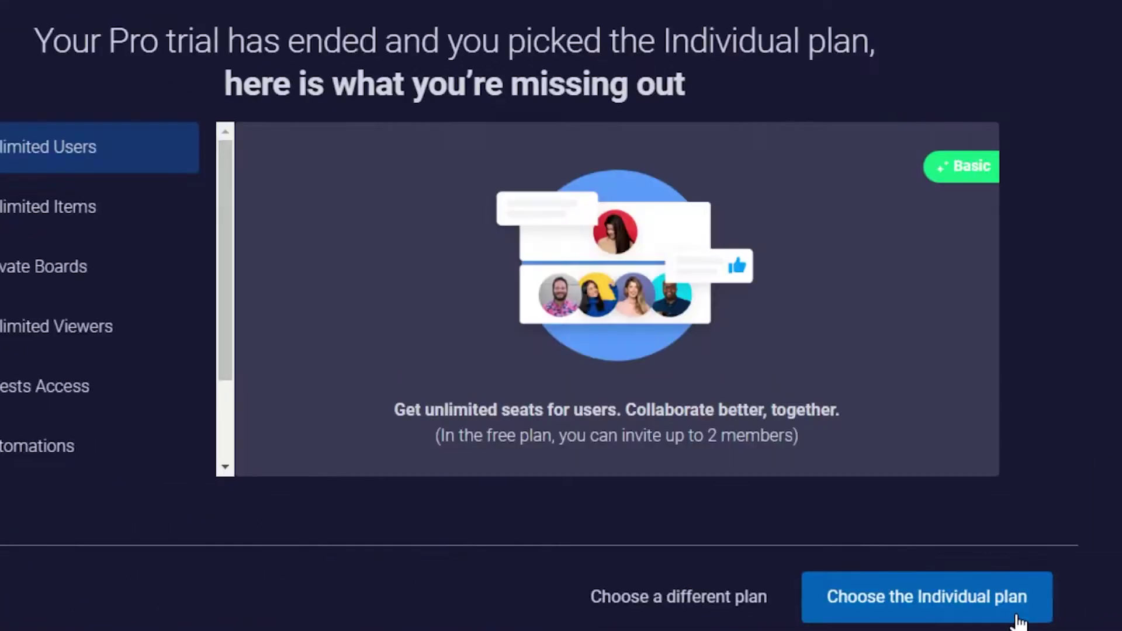
left_click(907, 611)
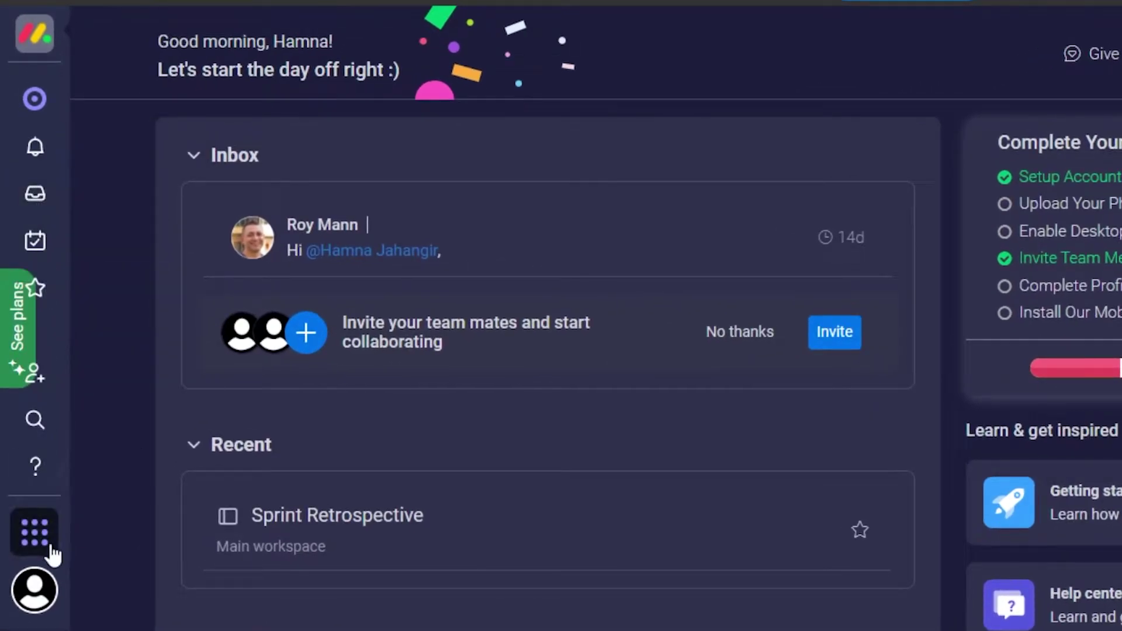
Step: Find the Main workspace card under My workspaces on the home page and open it
left_click(24, 530)
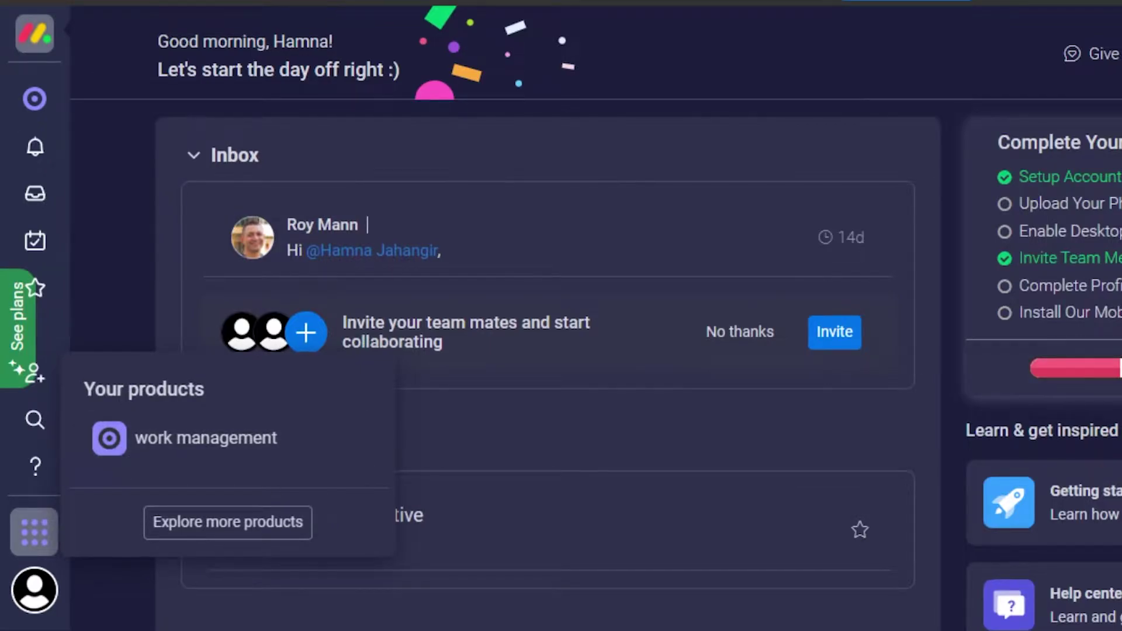
scroll(420, 351, "down", 4)
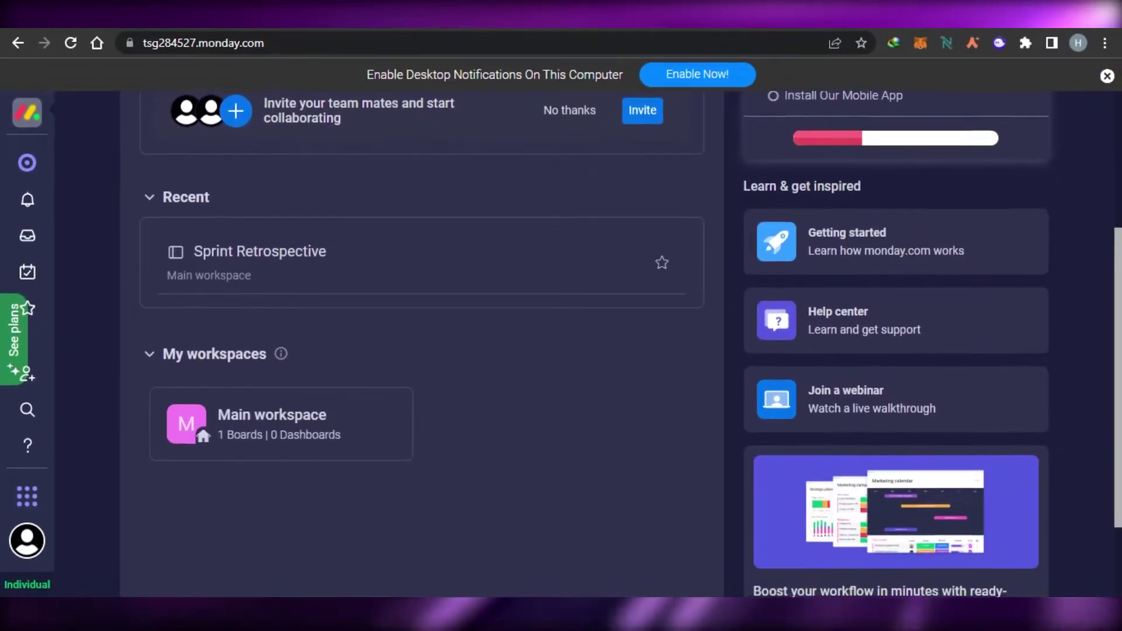
scroll(714, 124, "down", 2)
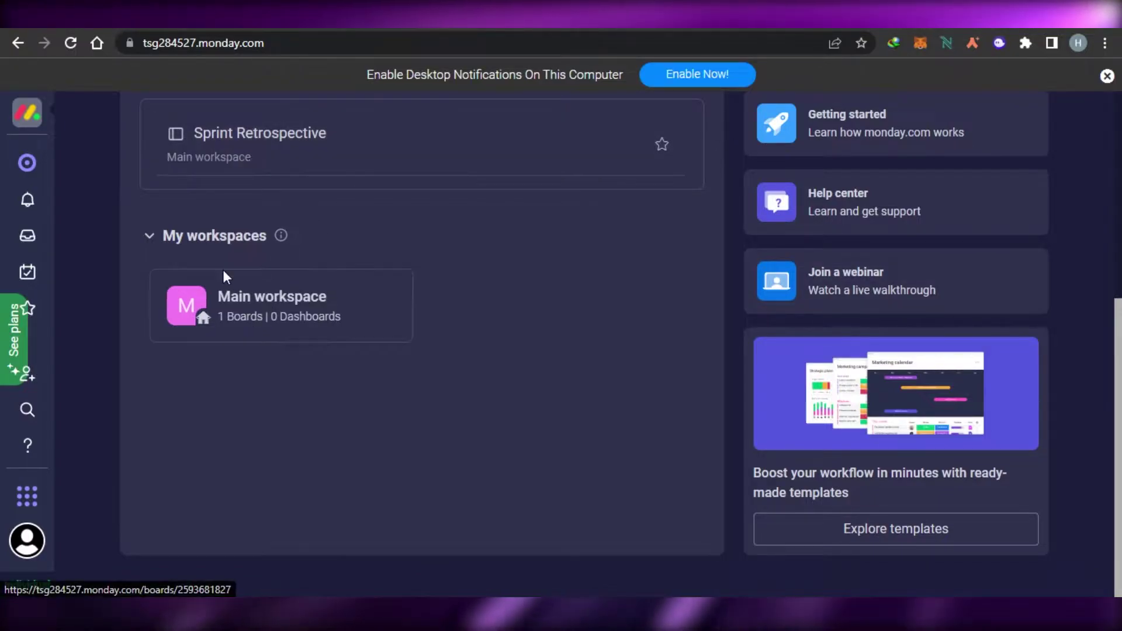
left_click(150, 242)
left_click(151, 245)
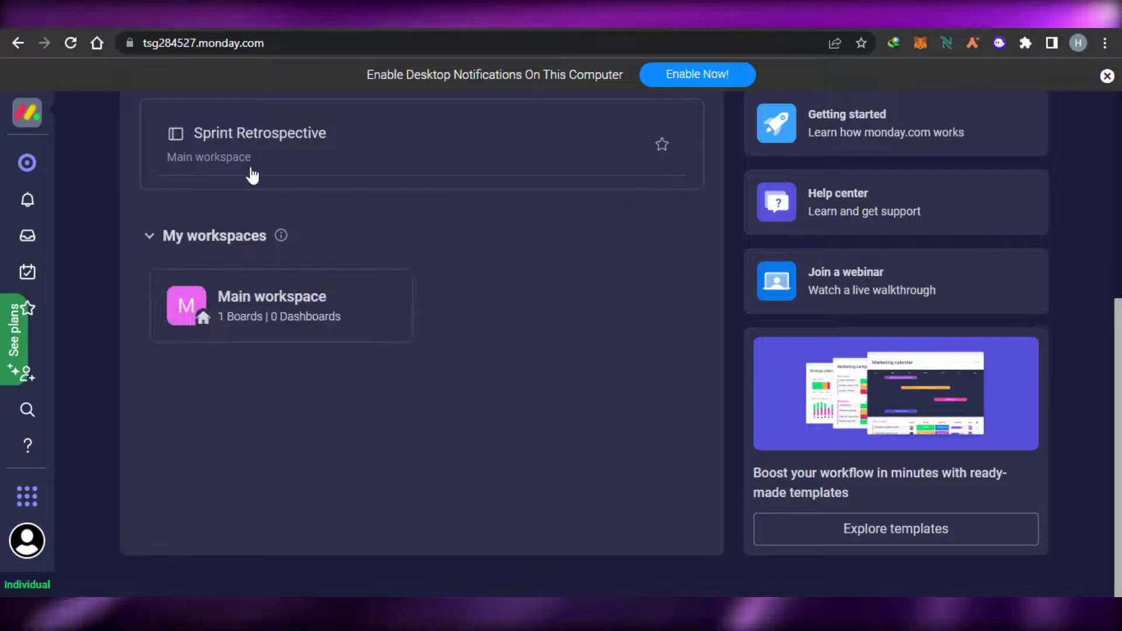
scroll(253, 174, "up", 6)
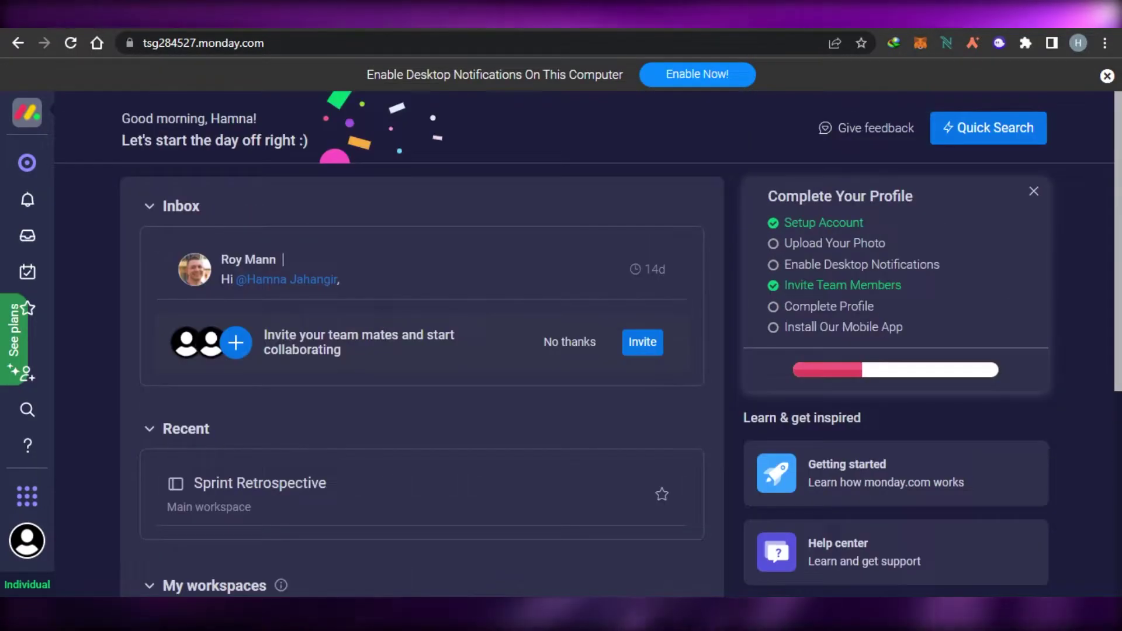
scroll(514, 310, "down", 6)
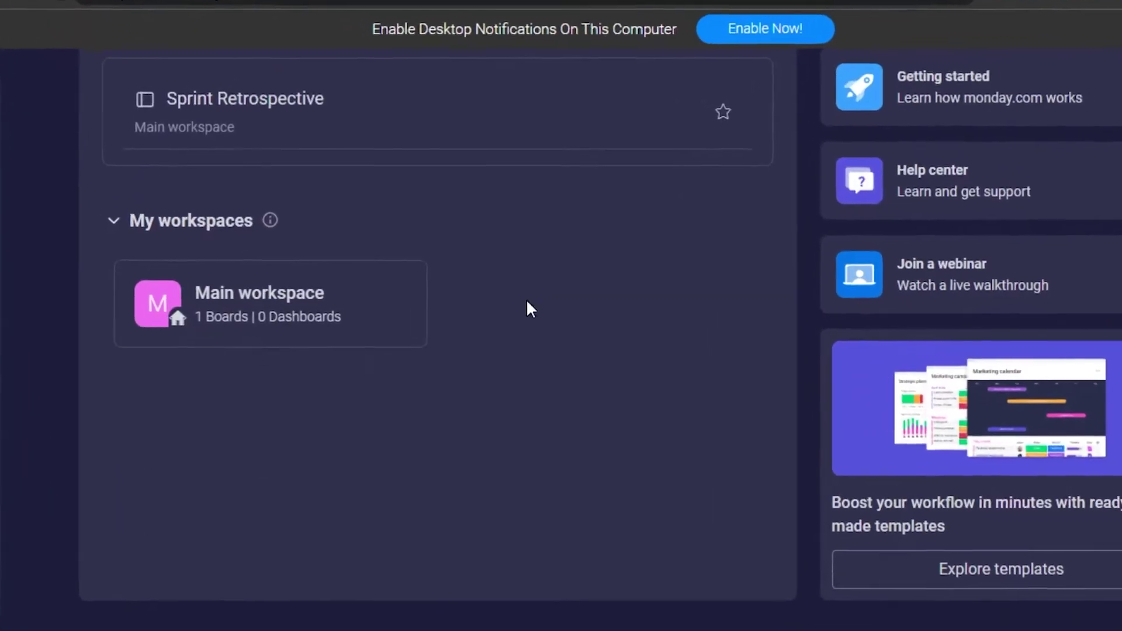
left_click(309, 288)
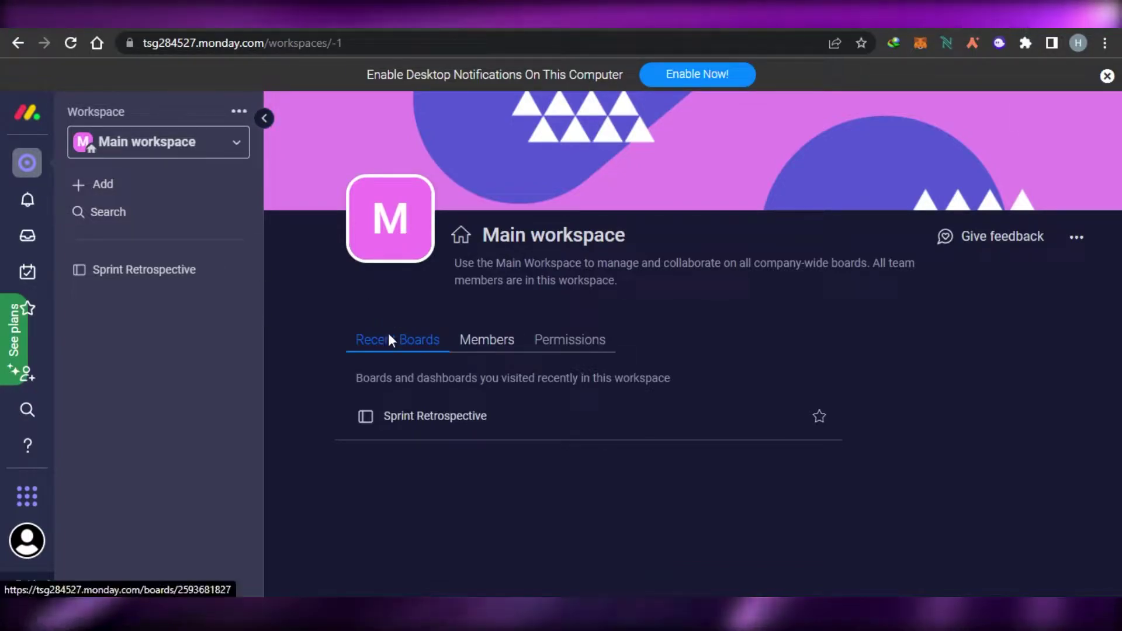
Step: Open the Sprint Retrospective board and check the workspace list and board description
left_click(469, 407)
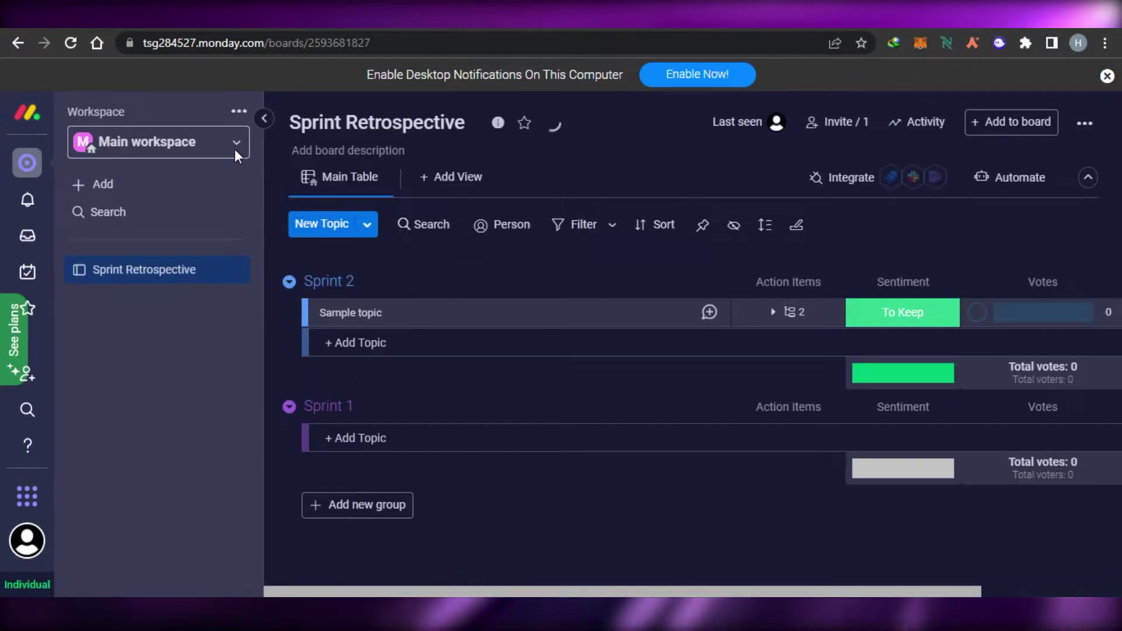
left_click(232, 145)
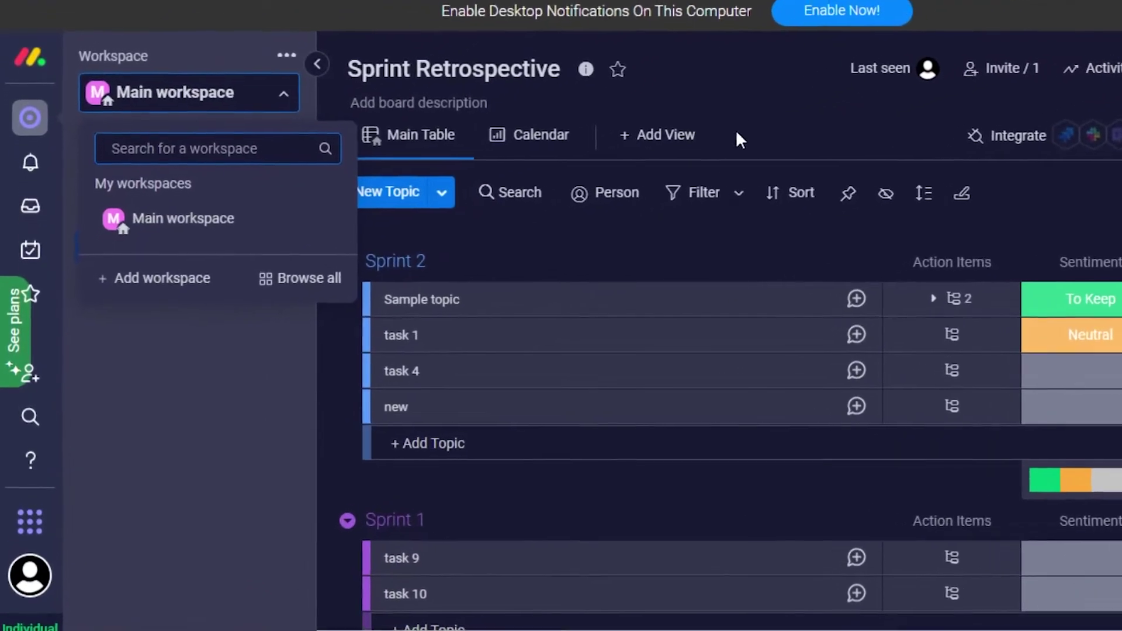
left_click(611, 160)
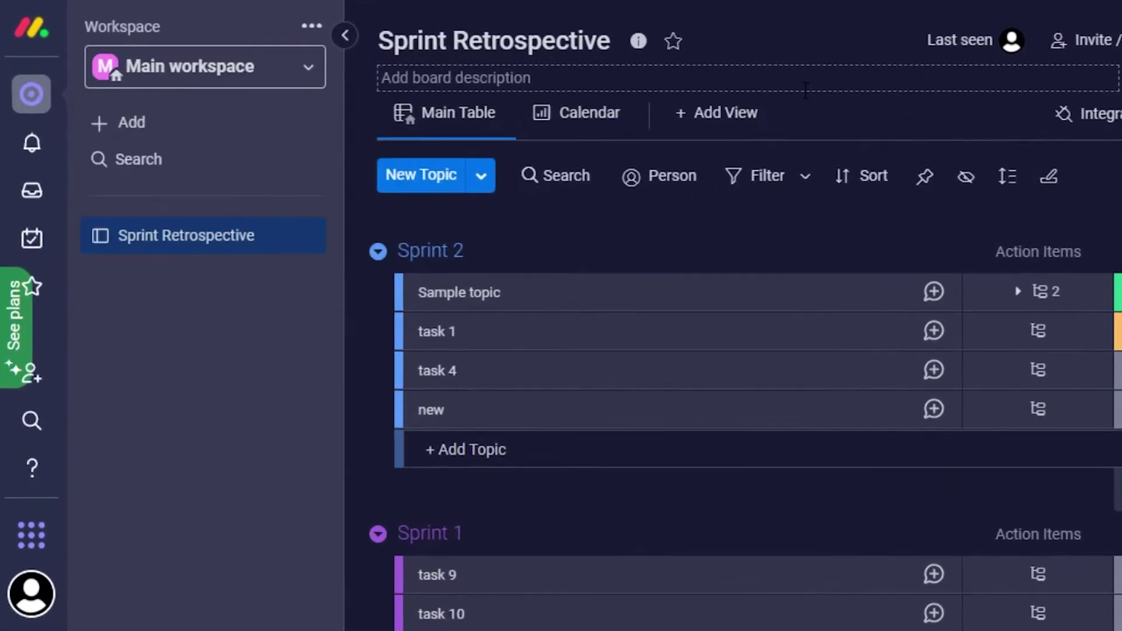
left_click(806, 91)
Step: Create a new Tasks-type board named 'Test' from the workspace Add menu
left_click(132, 121)
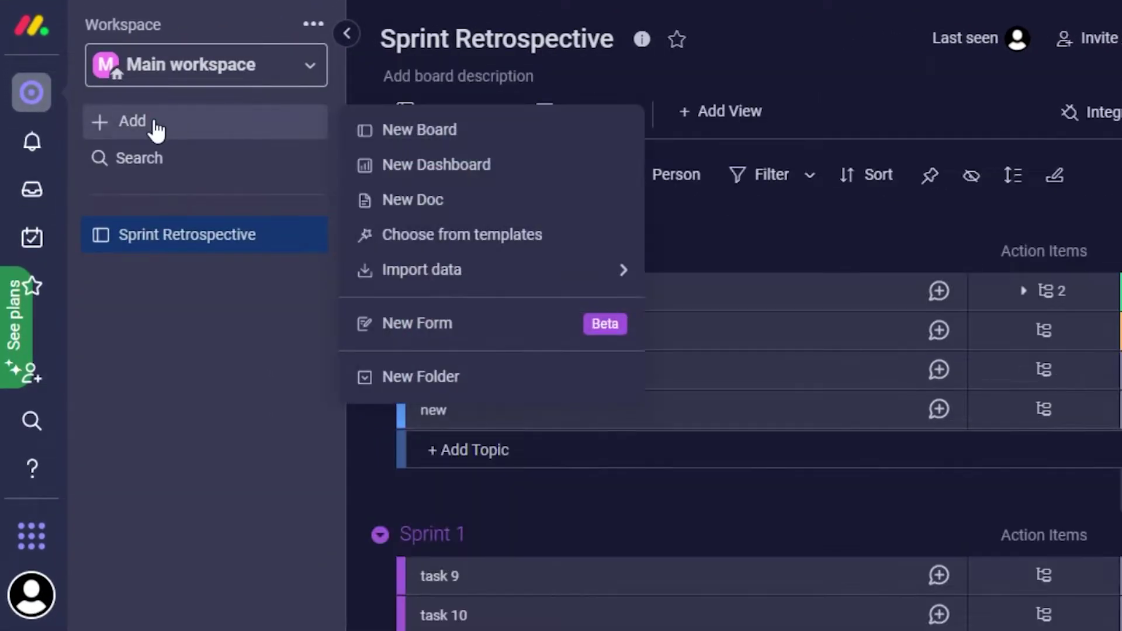
left_click(374, 133)
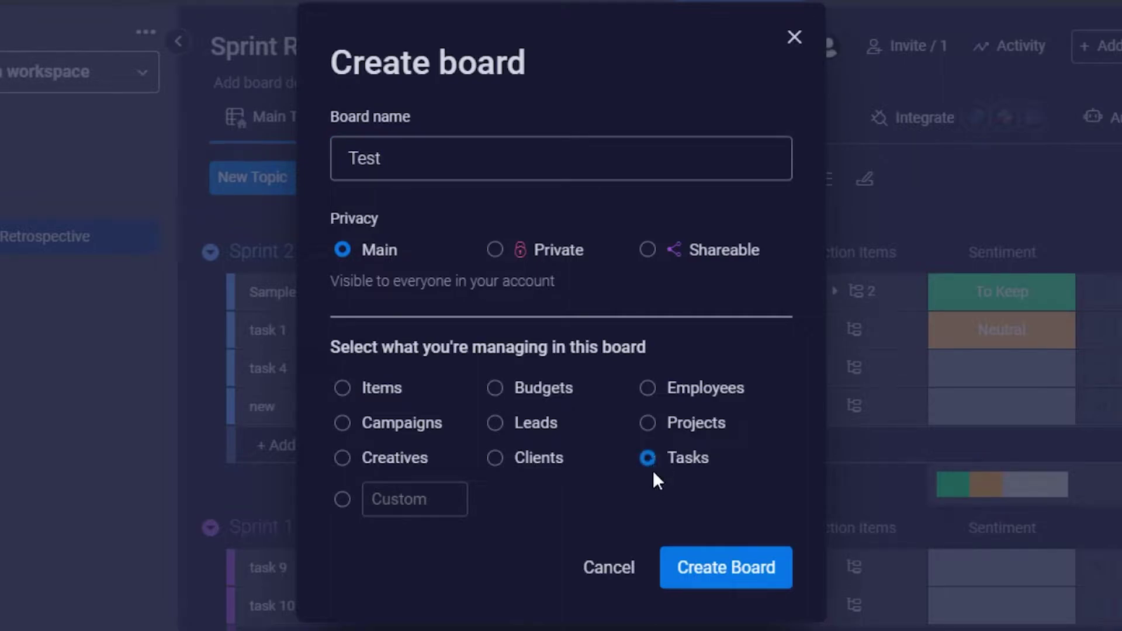
left_click(721, 569)
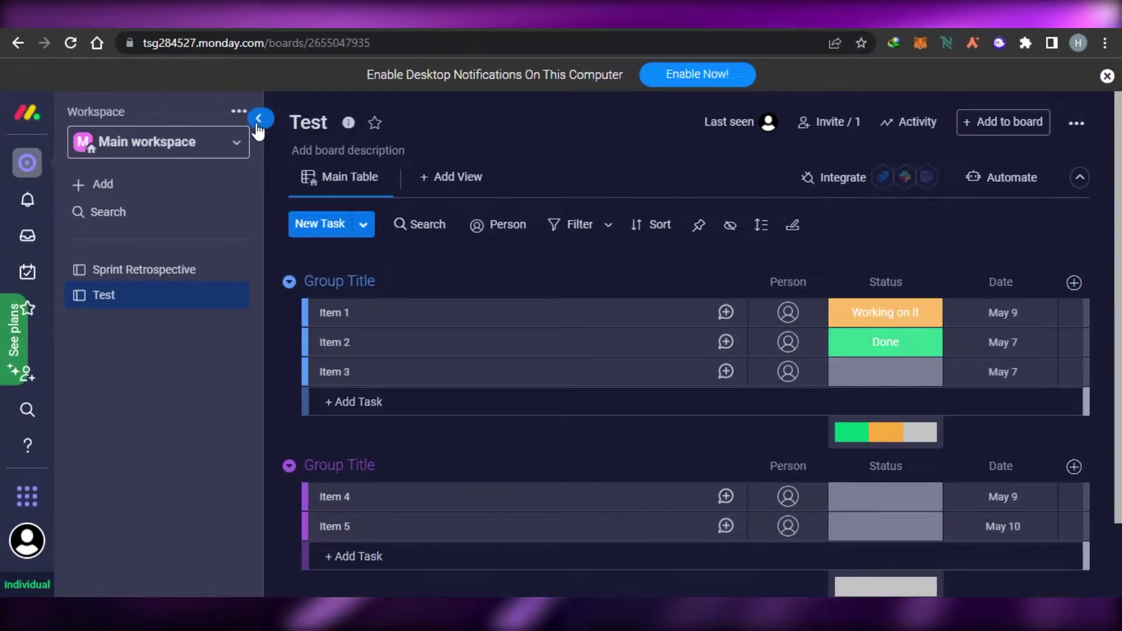
left_click(258, 119)
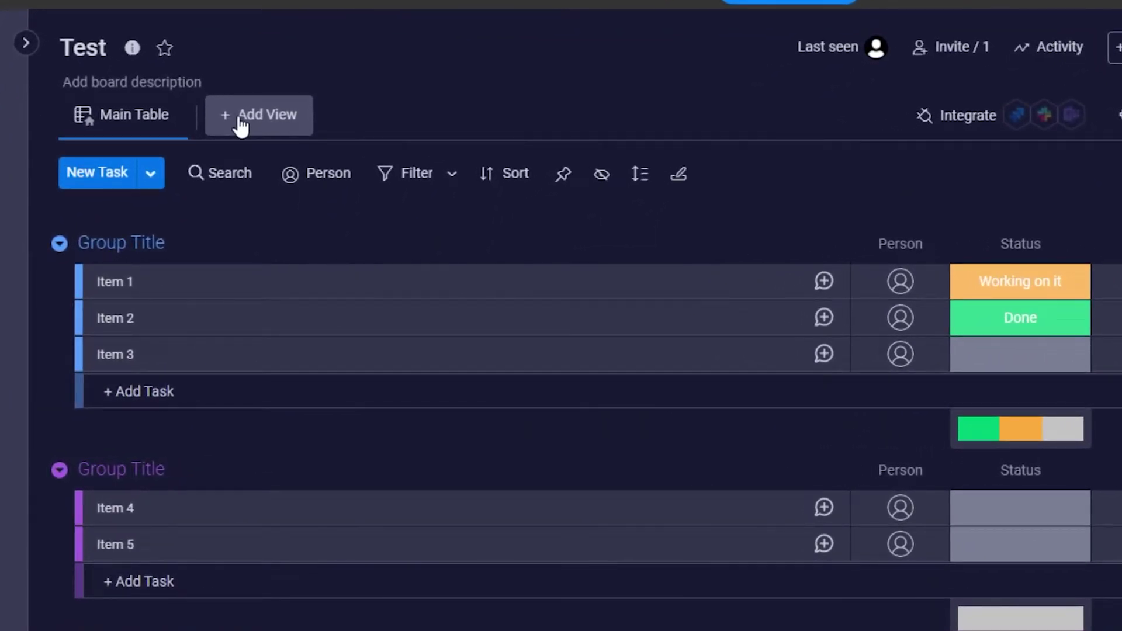
Step: Add a Cards view with its default name, then try Chart and dismiss its upgrade offer
left_click(240, 125)
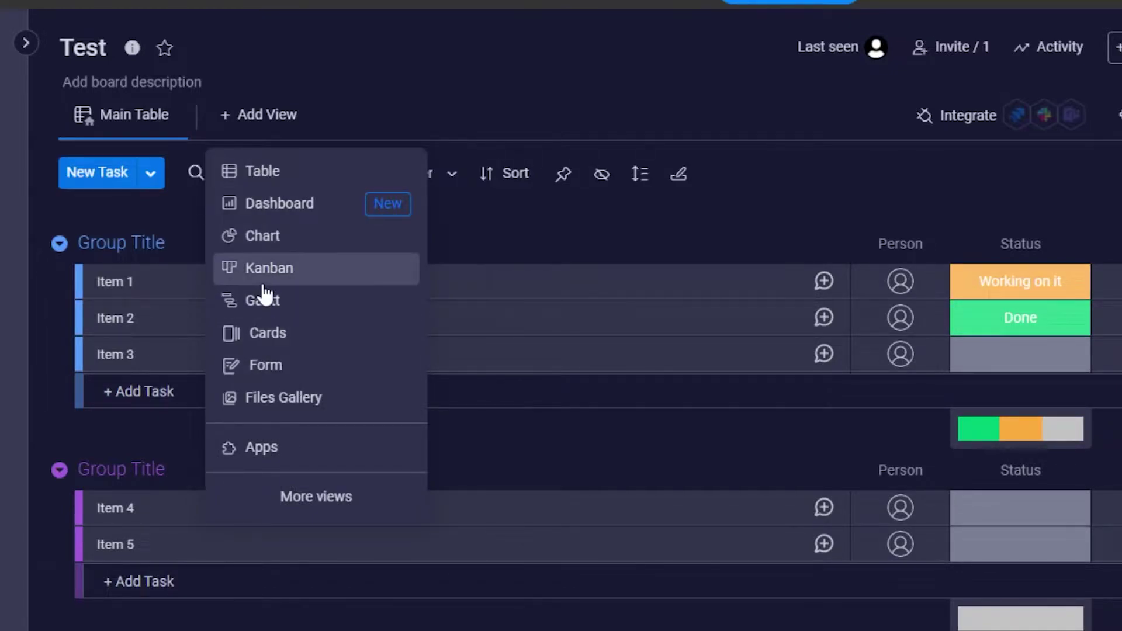
left_click(251, 336)
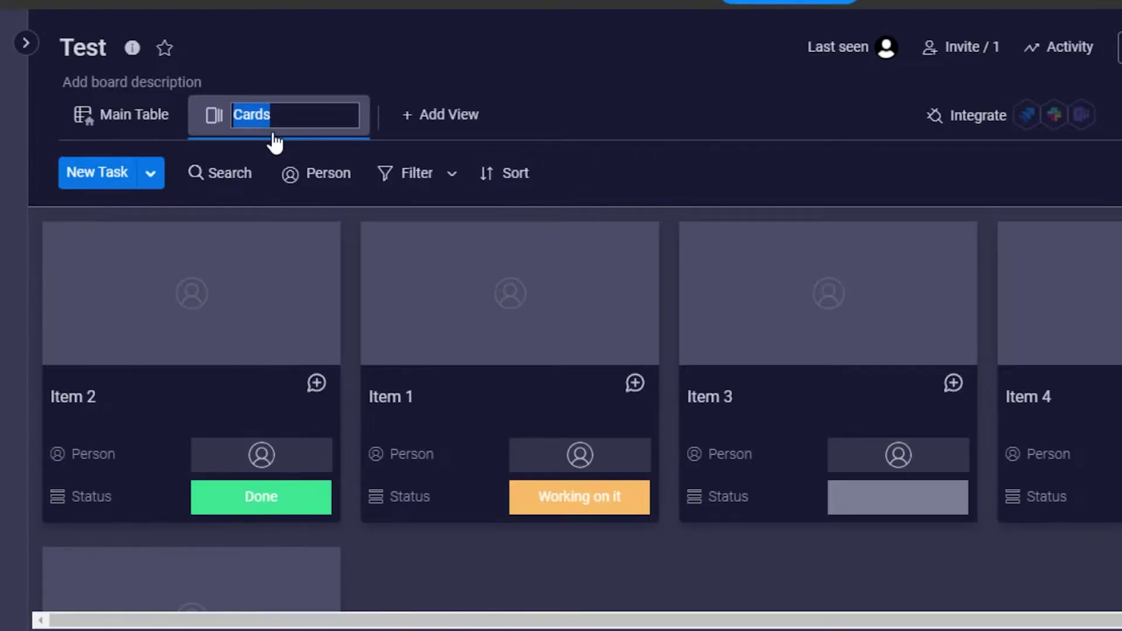
left_click(430, 117)
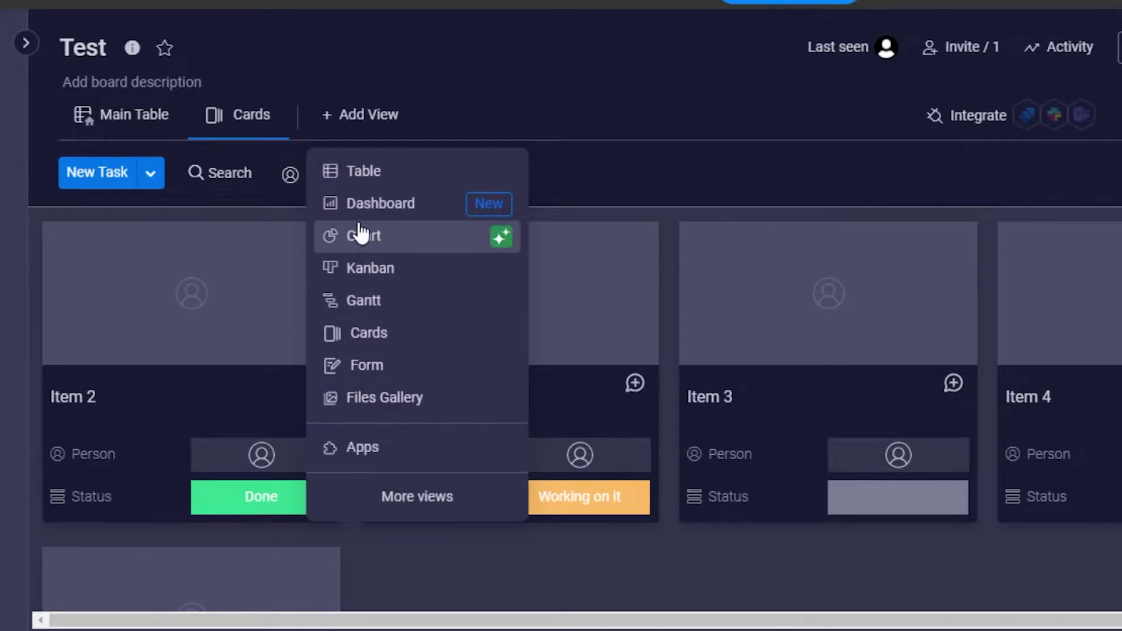
left_click(357, 239)
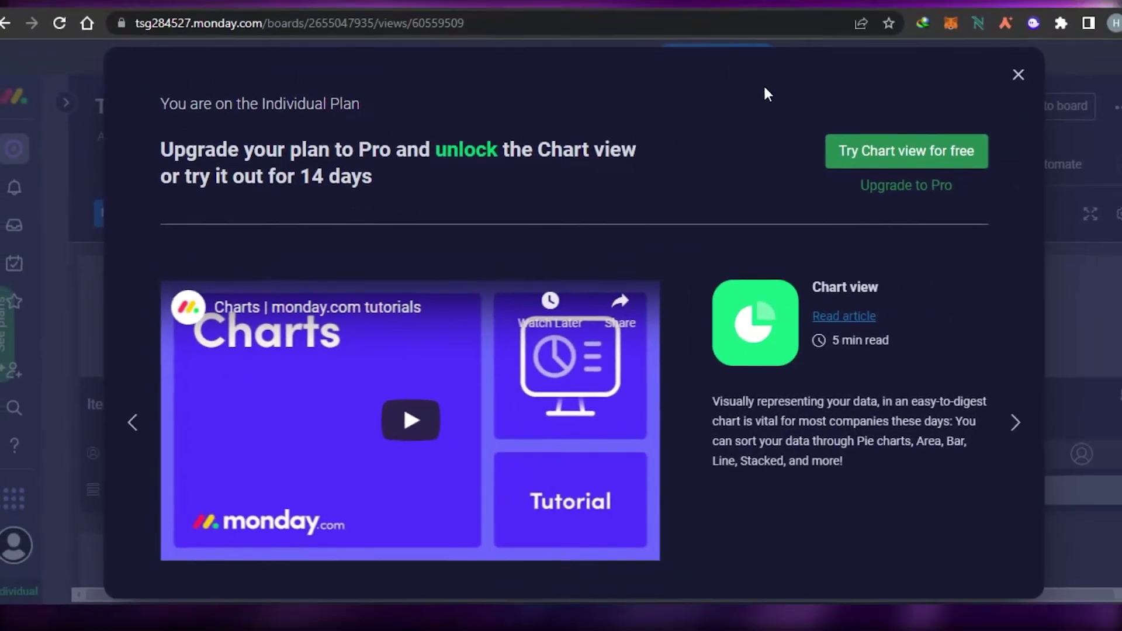
left_click(1017, 74)
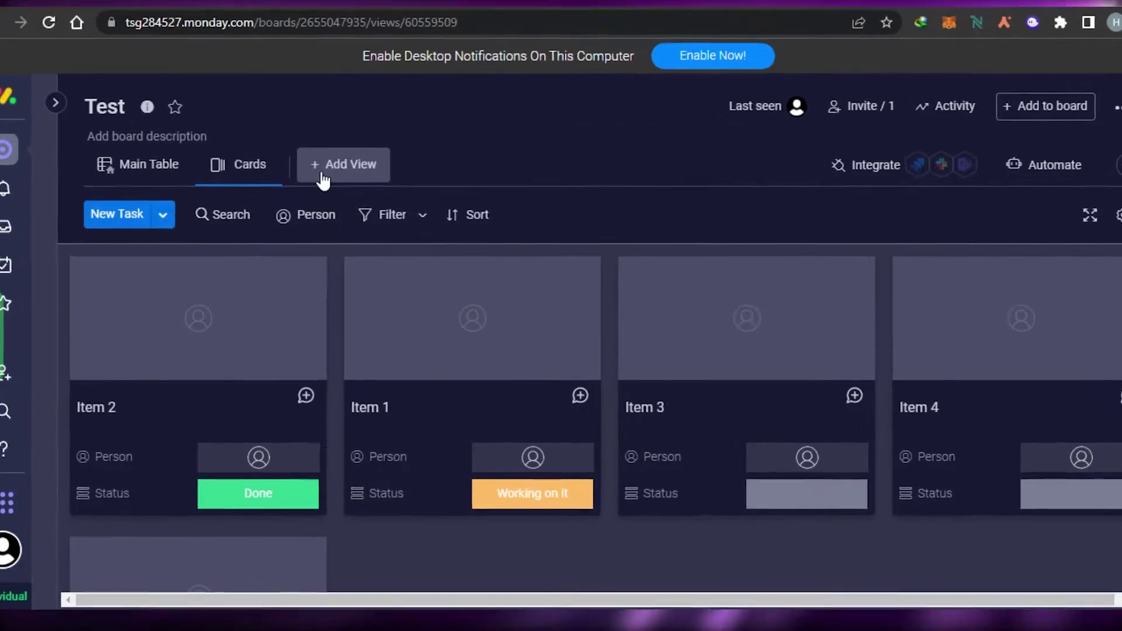
Step: Add a Kanban view named 'Kanban' after dismissing the Chart view upgrade offer
left_click(327, 178)
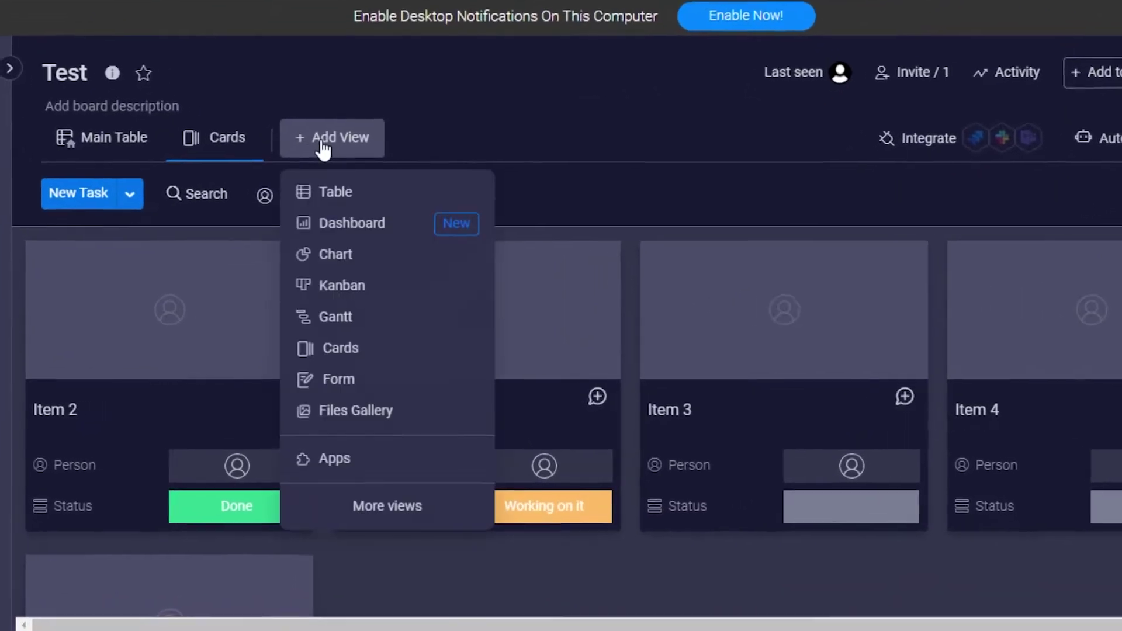
left_click(322, 247)
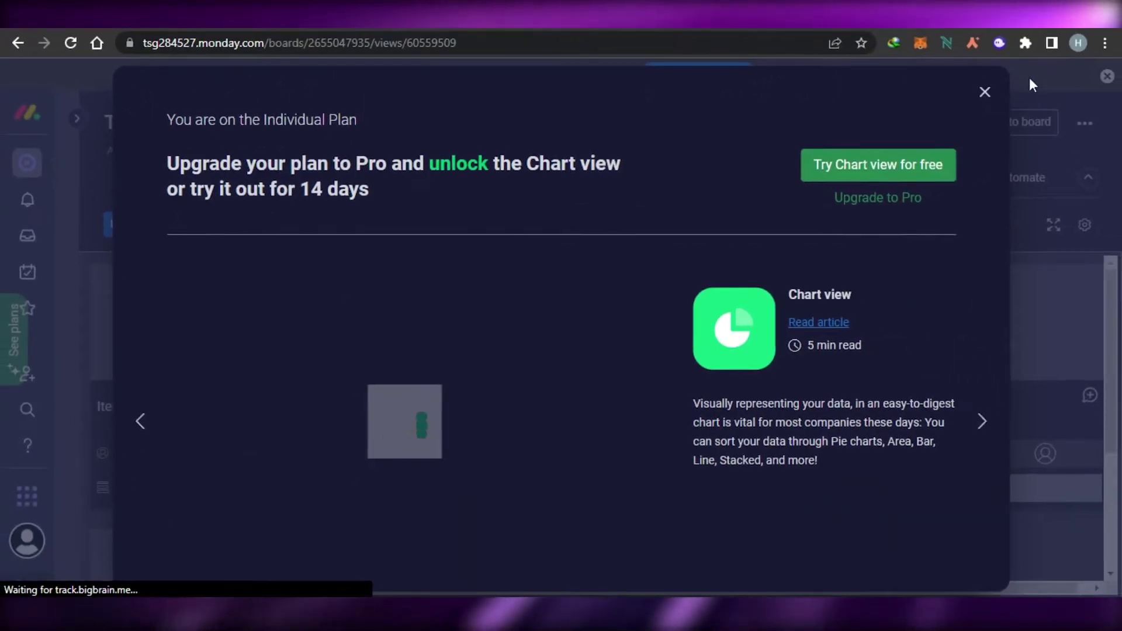
left_click(986, 92)
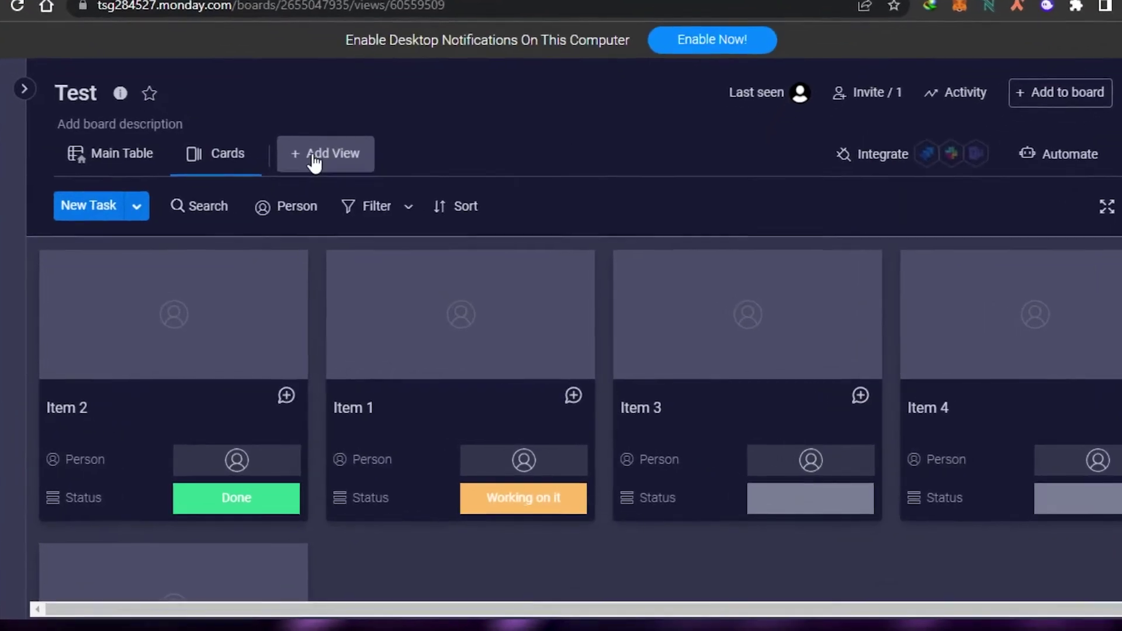
left_click(336, 178)
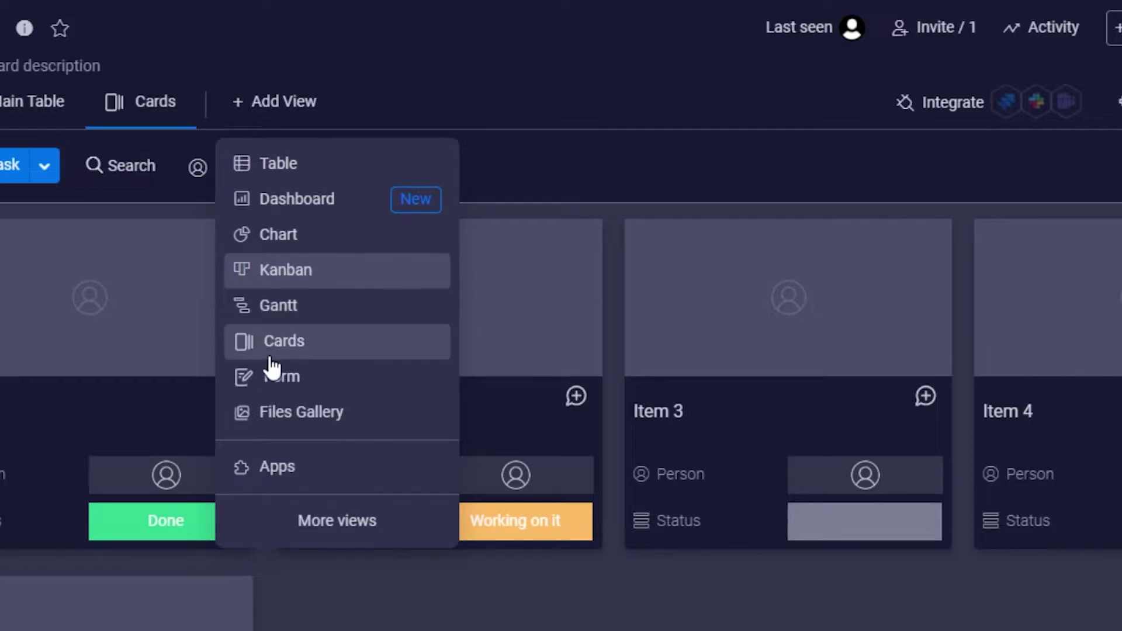
left_click(269, 301)
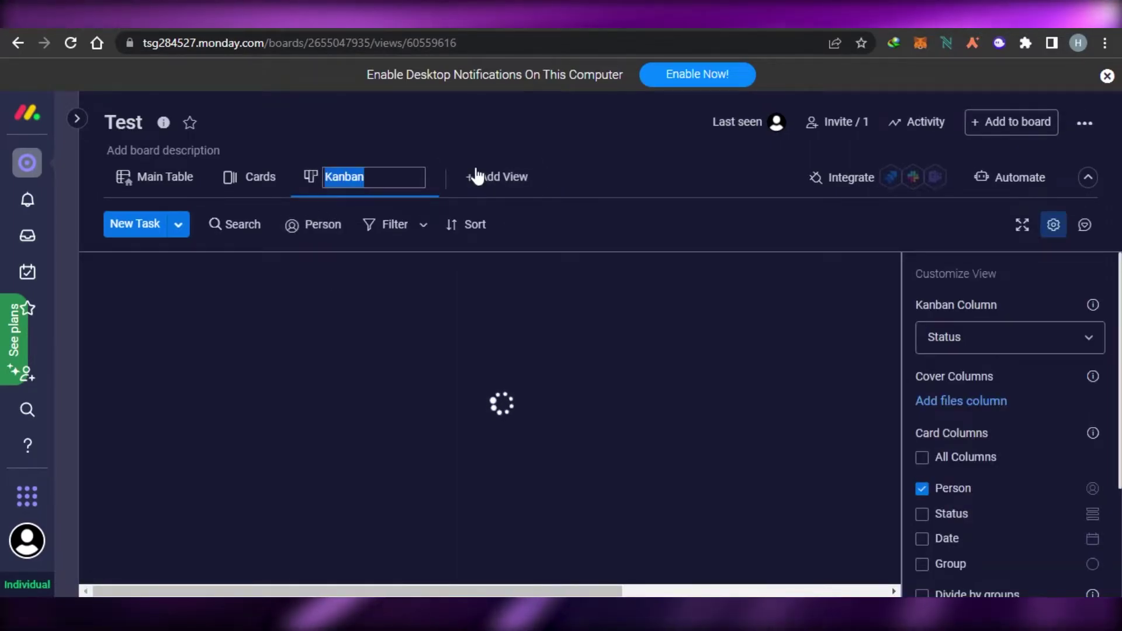
left_click(454, 145)
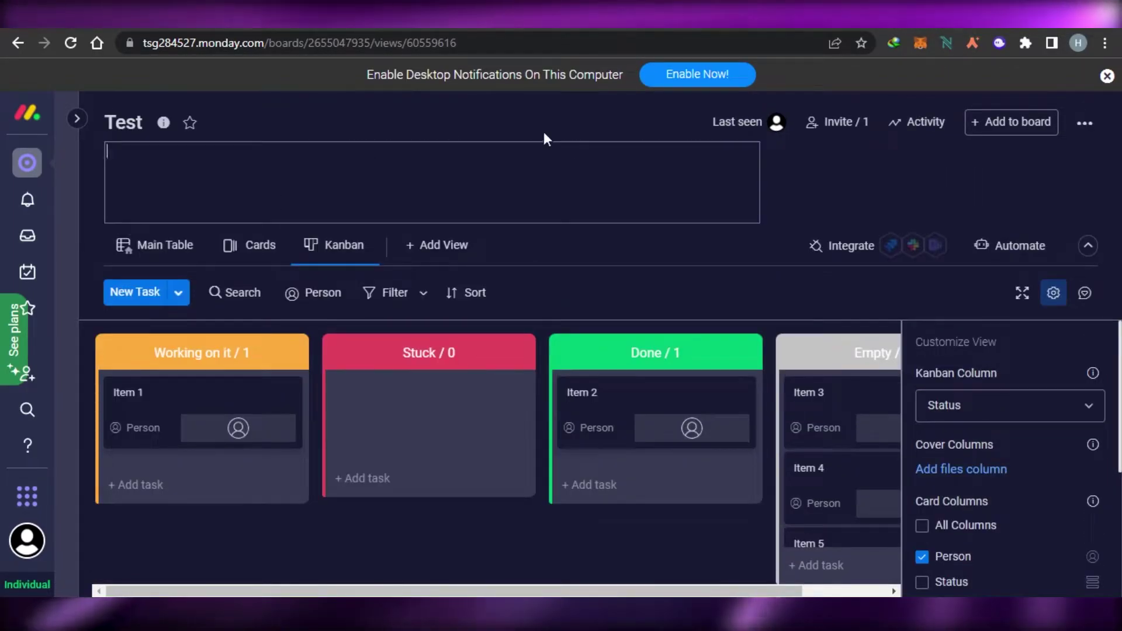
left_click(839, 176)
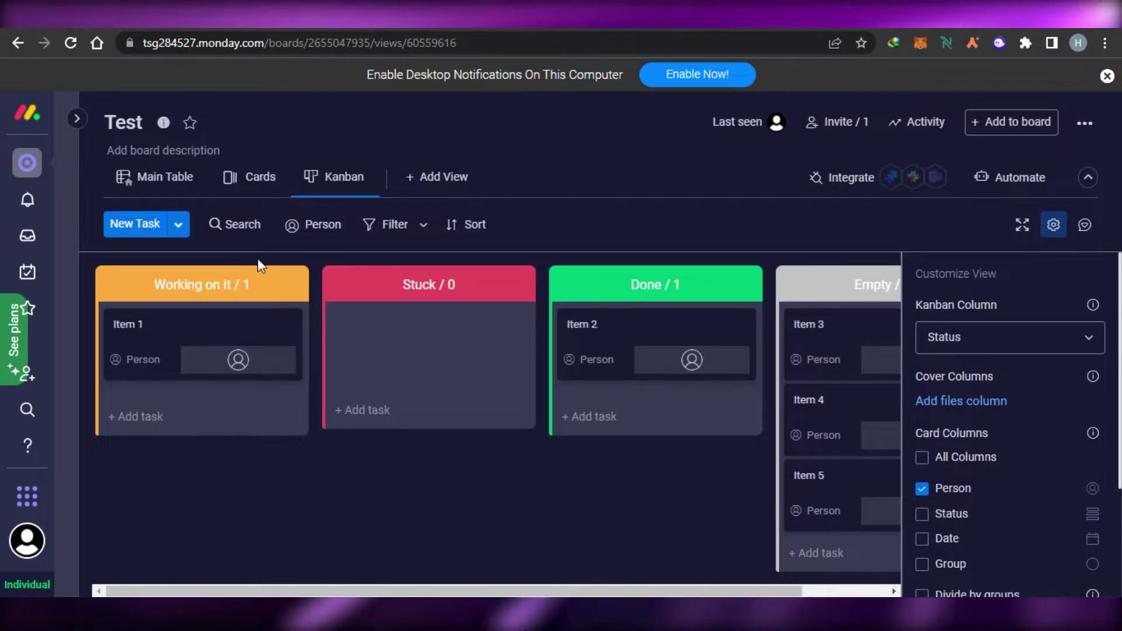
left_click(253, 186)
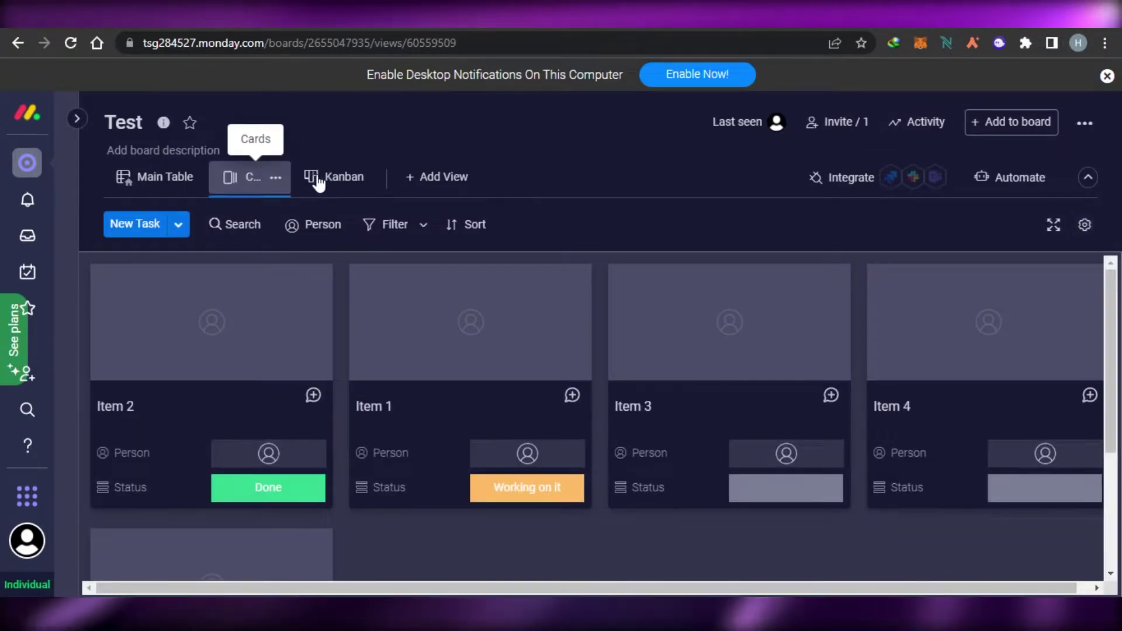
left_click(331, 178)
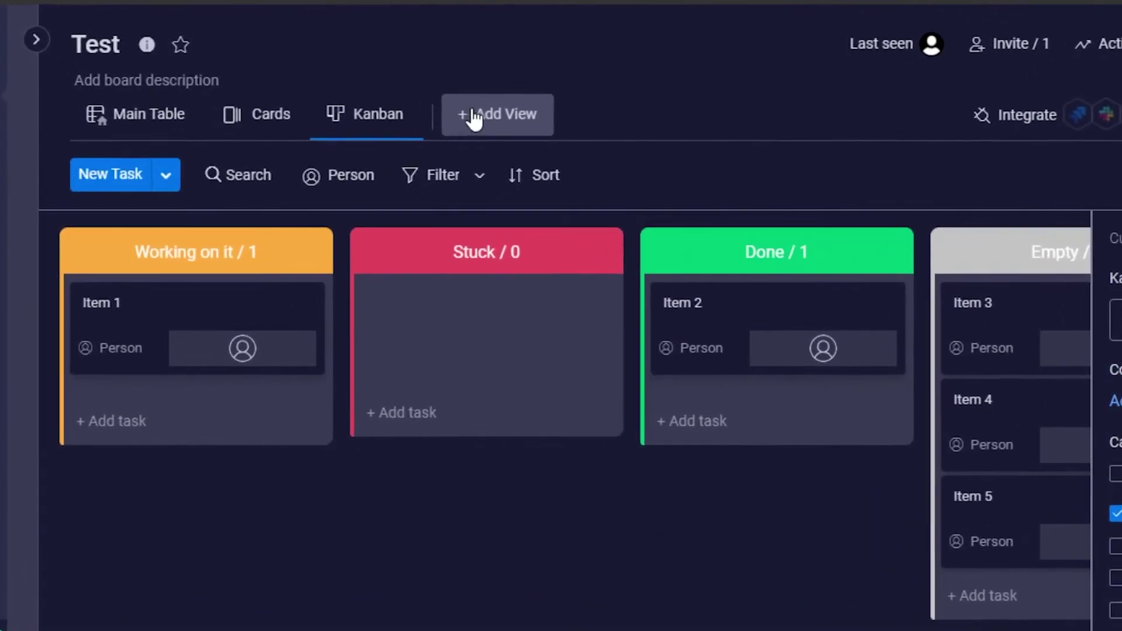
left_click(437, 176)
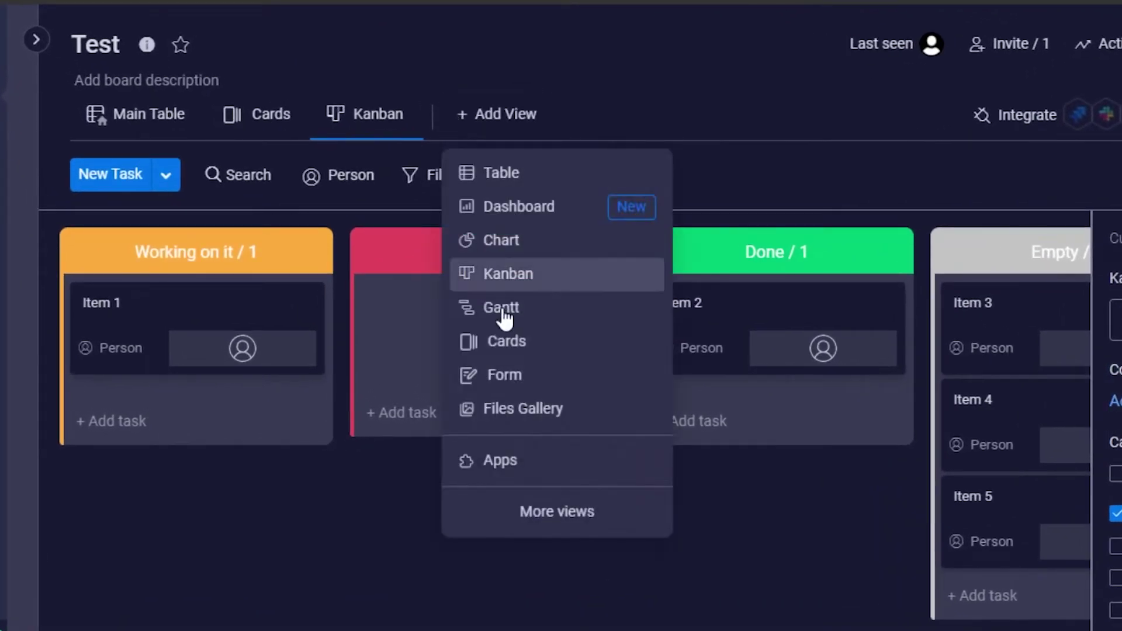
left_click(651, 82)
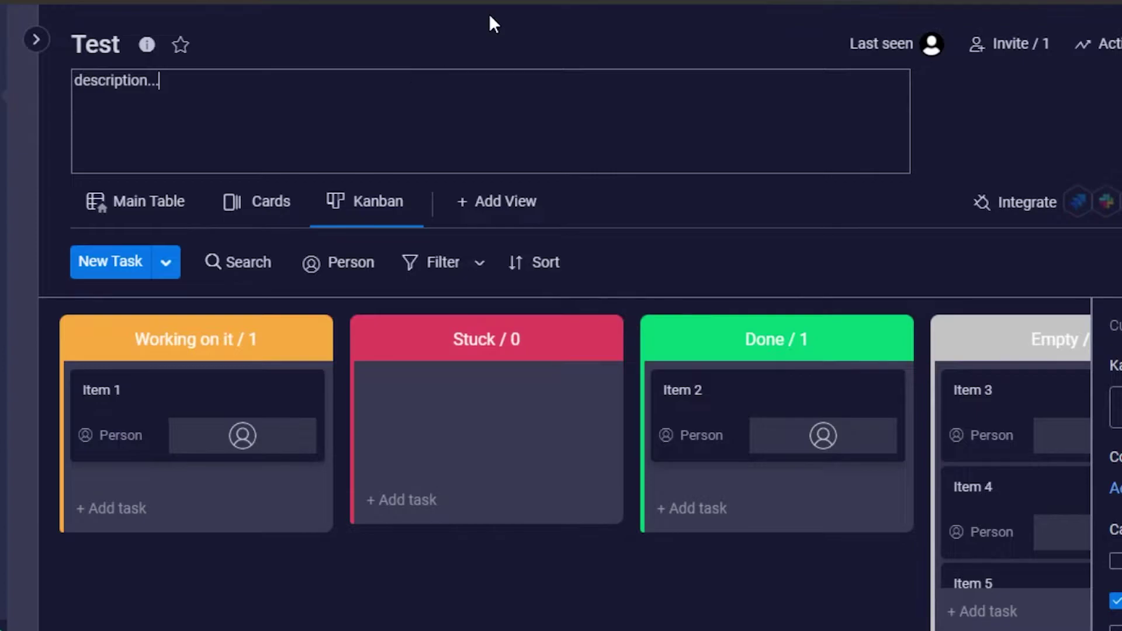
left_click(544, 3)
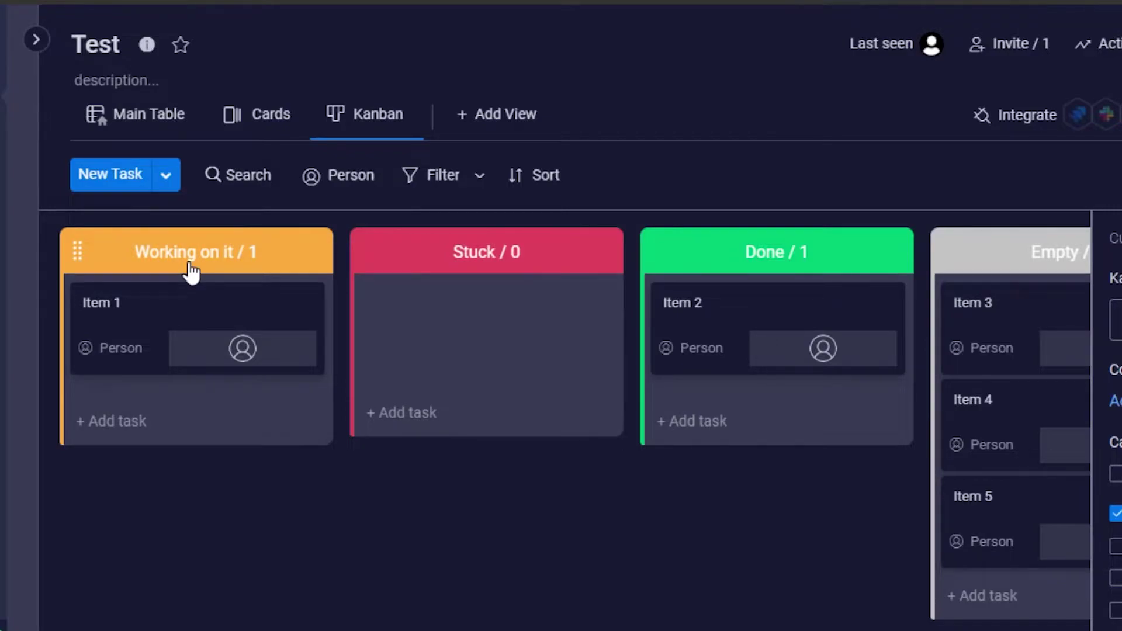
Step: Add 'Task 1' to the Working on it column and open its details
left_click(113, 442)
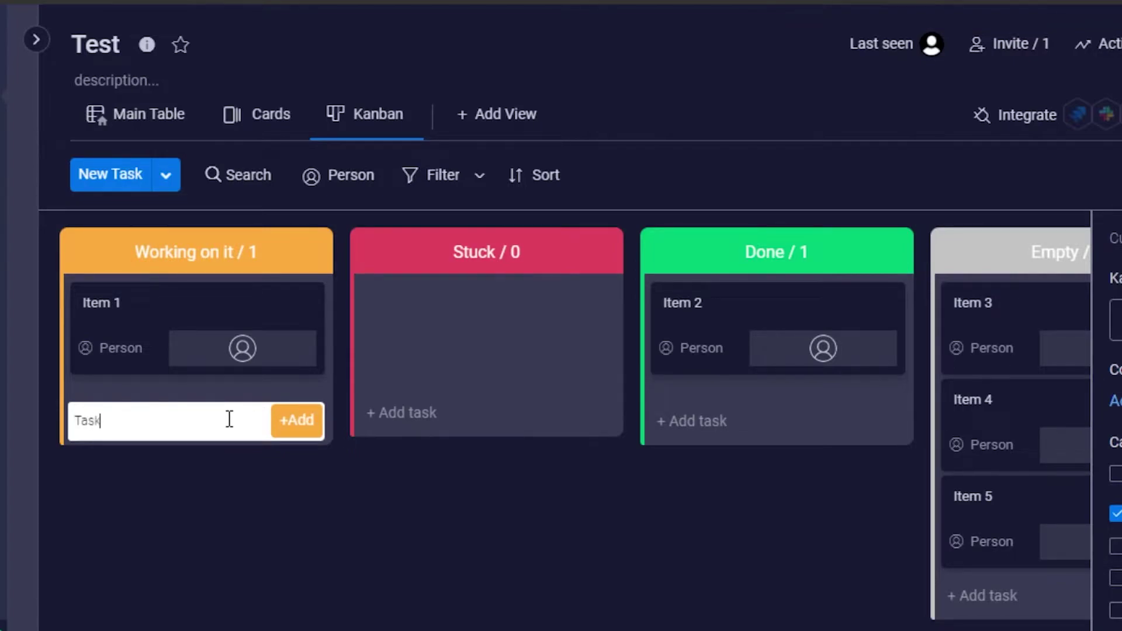
key("Return")
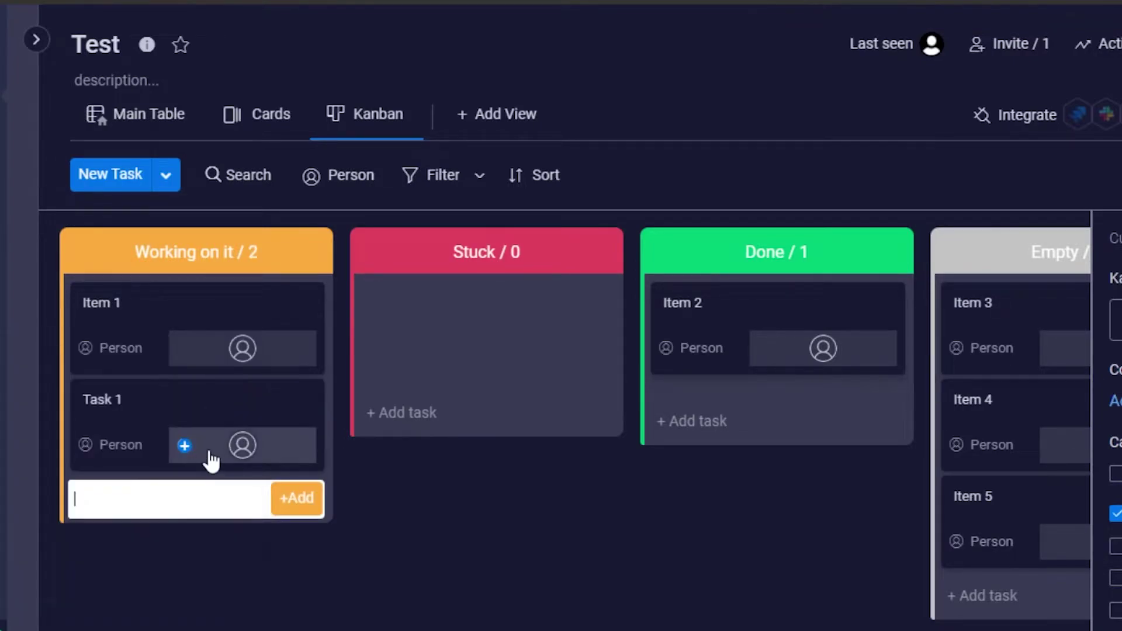
left_click(153, 427)
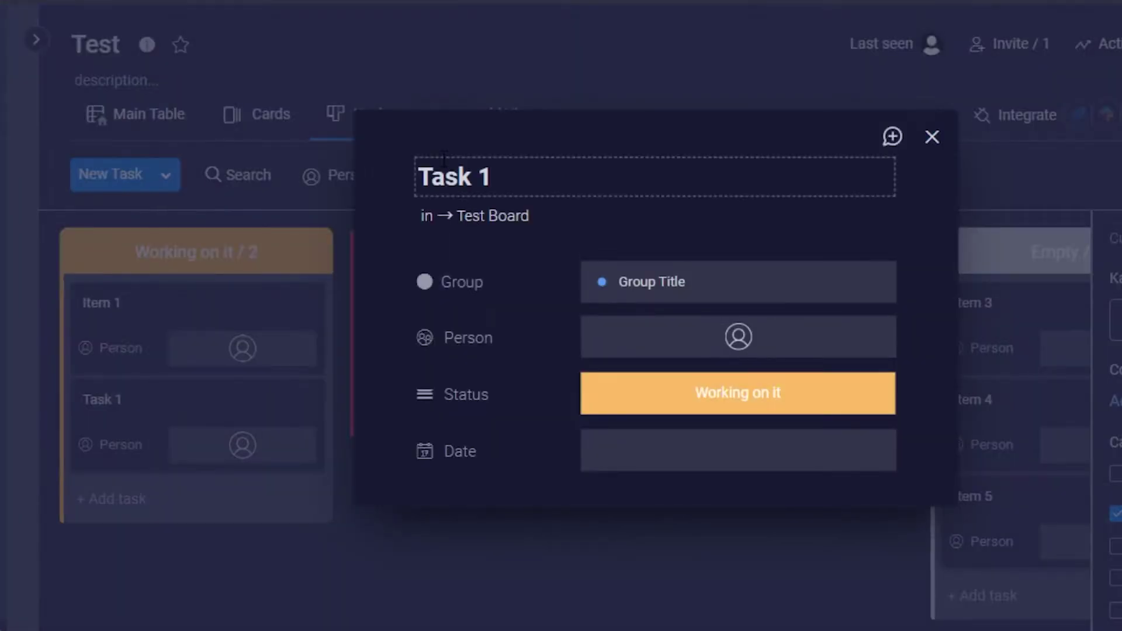
Step: Move Task 1 to the purple Group Title group and assign a team member
left_click(674, 283)
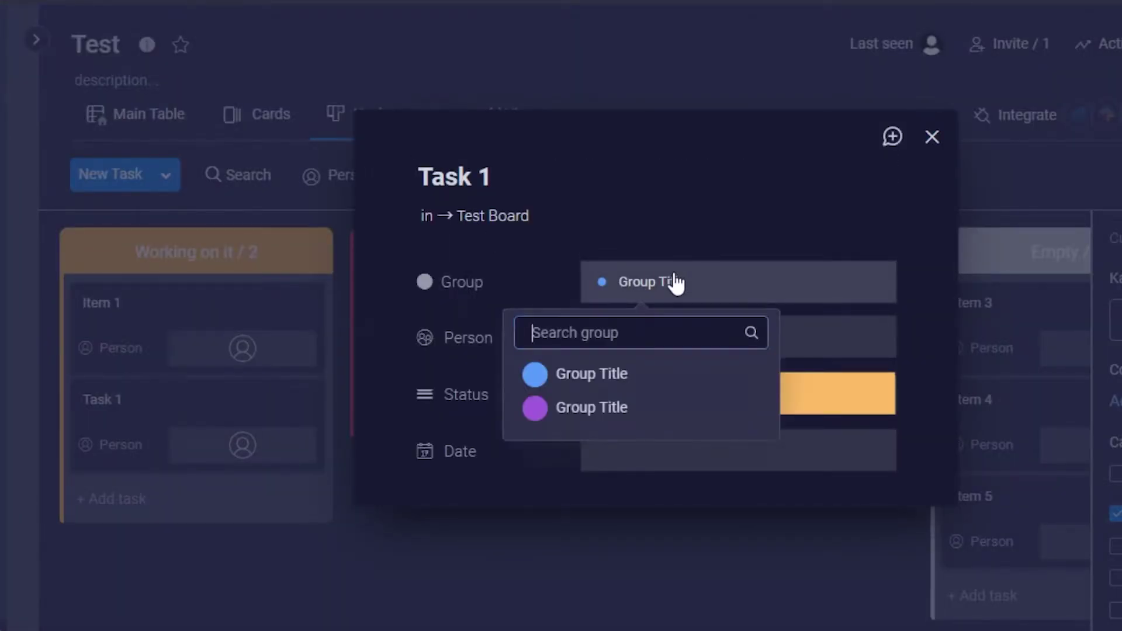
left_click(577, 407)
left_click(621, 354)
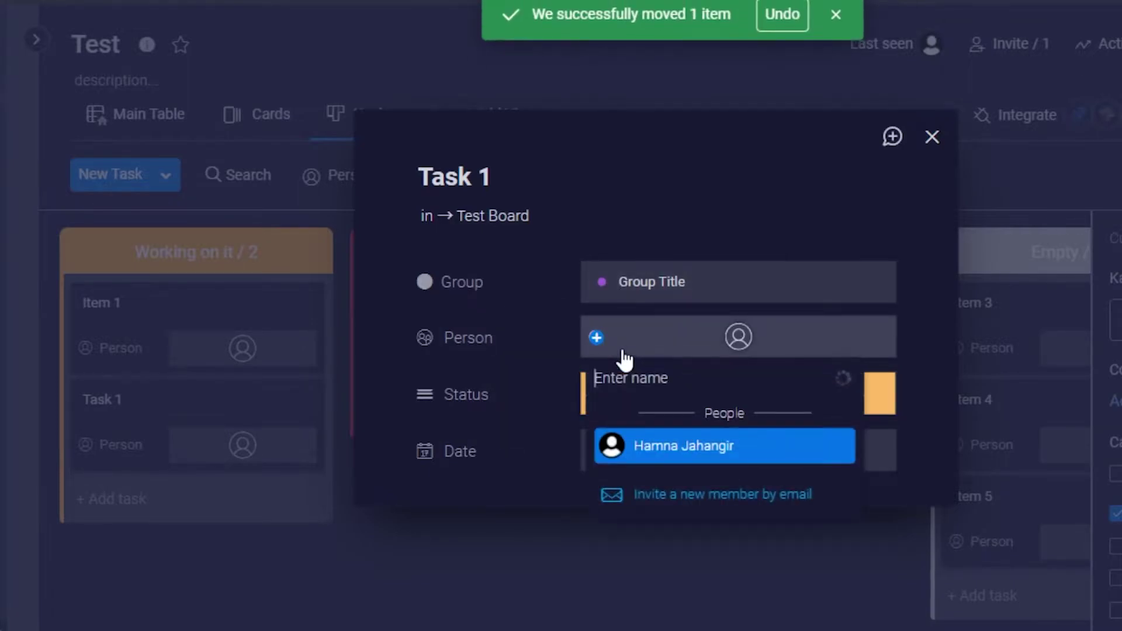
left_click(672, 447)
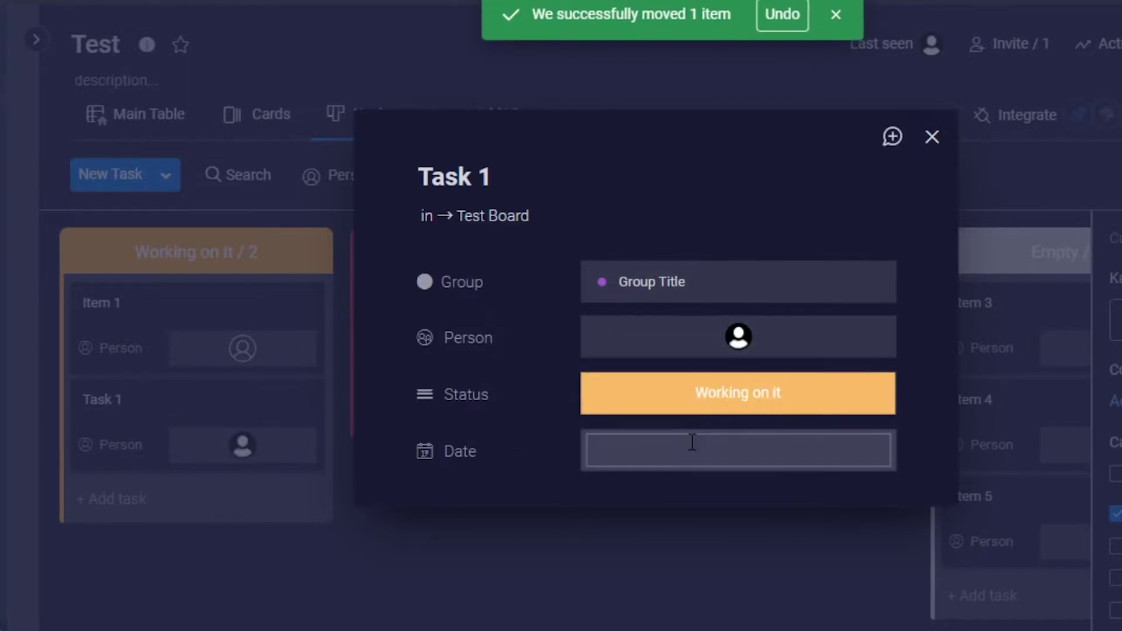
left_click(704, 416)
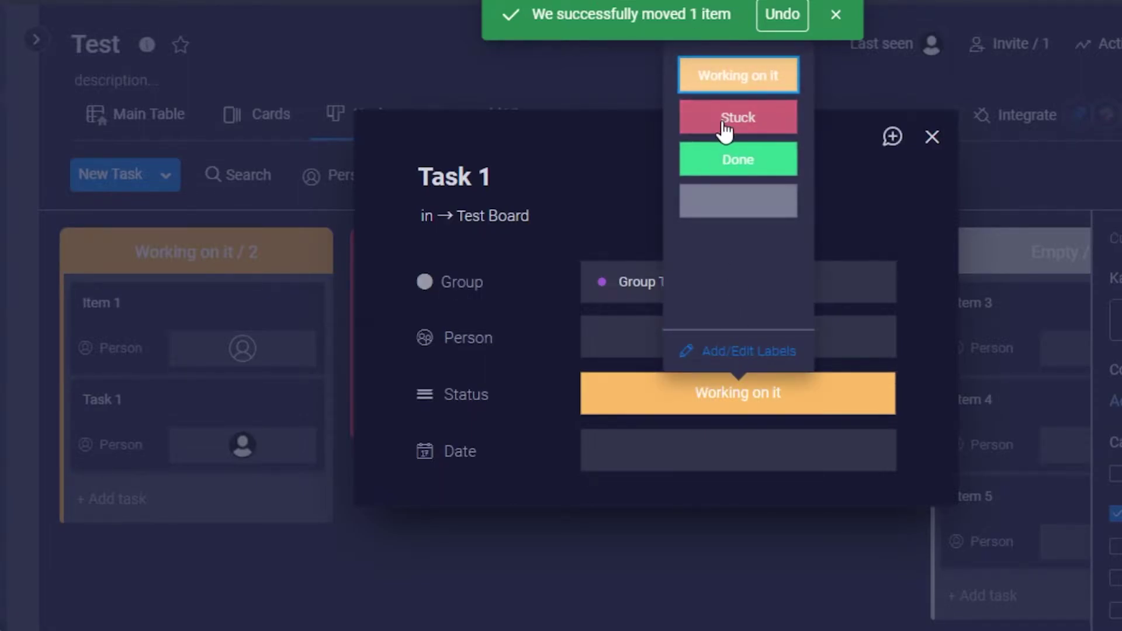
Step: Rename the blank status label to 'Completed', pick its colour and apply
left_click(725, 364)
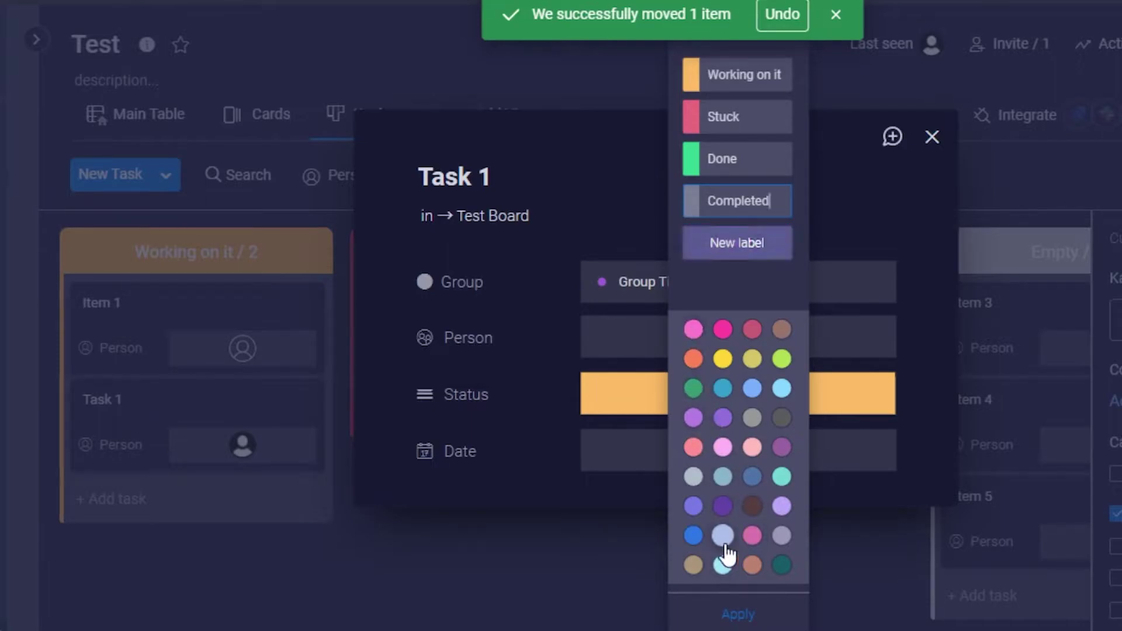
left_click(722, 507)
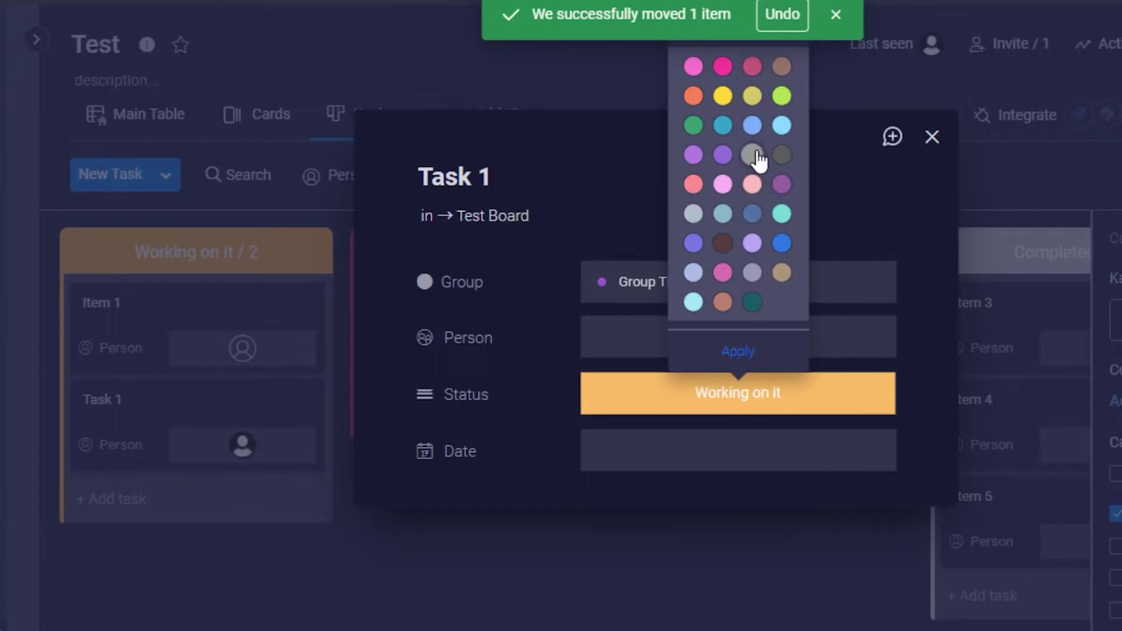
left_click(735, 353)
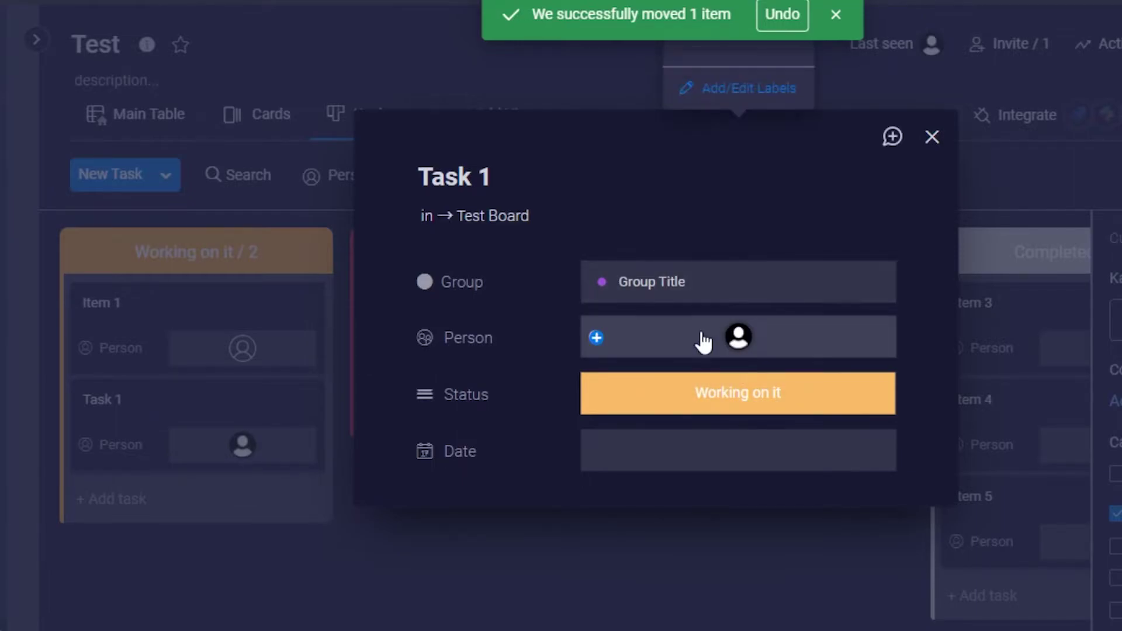
Step: Give Task 1 the date May 12 (May 2022 calendar), then close and reopen its card
left_click(656, 451)
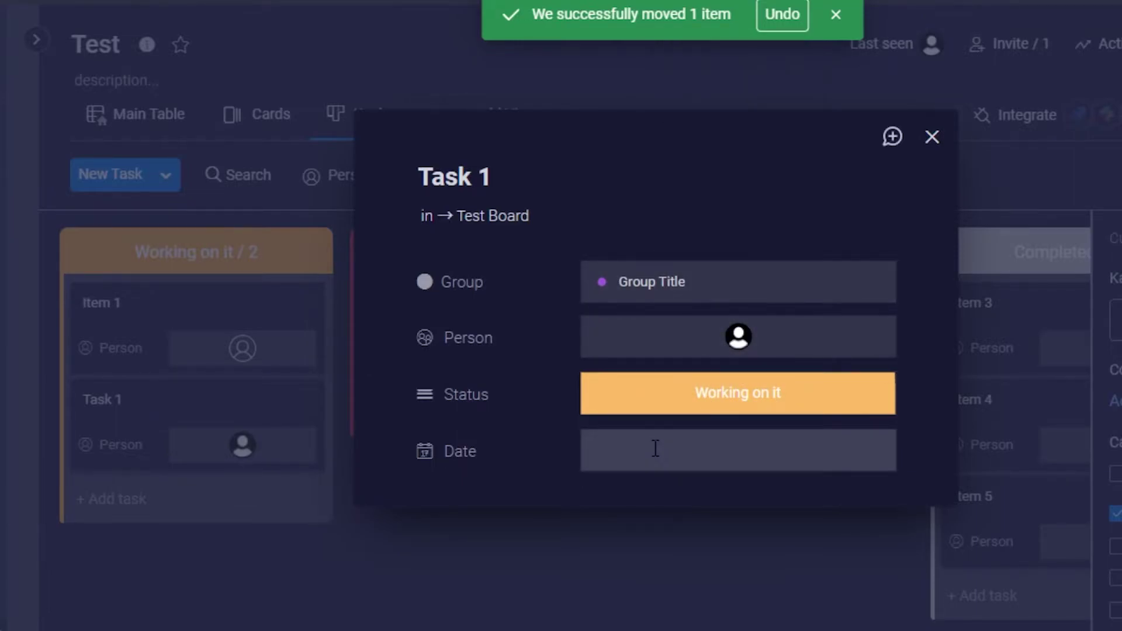
left_click(656, 450)
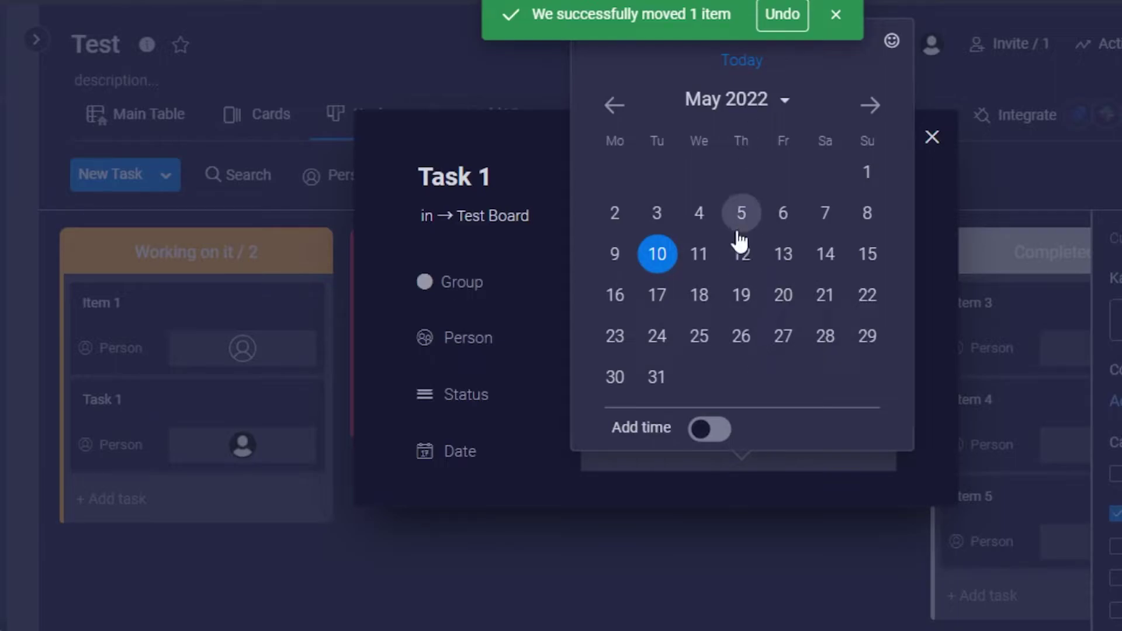
left_click(740, 257)
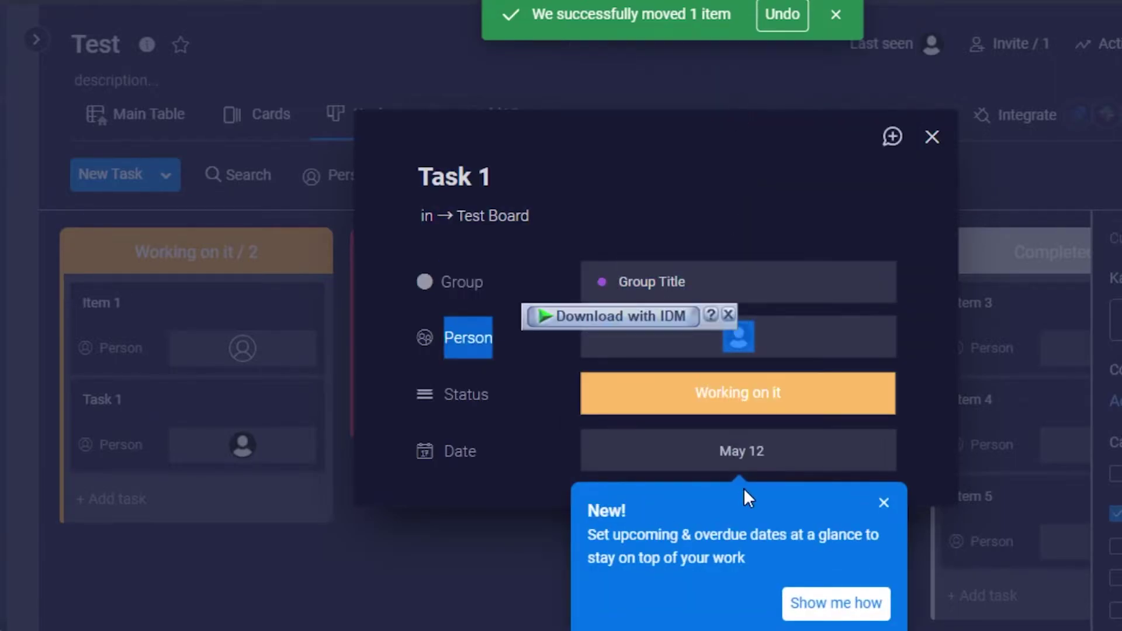
left_click(472, 601)
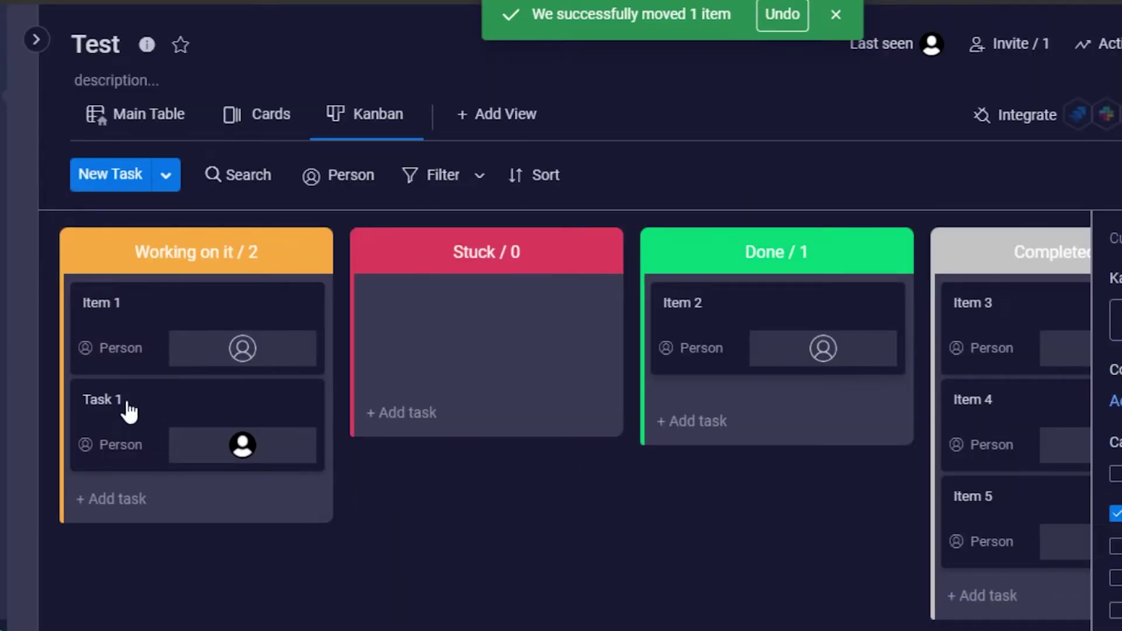
left_click(155, 442)
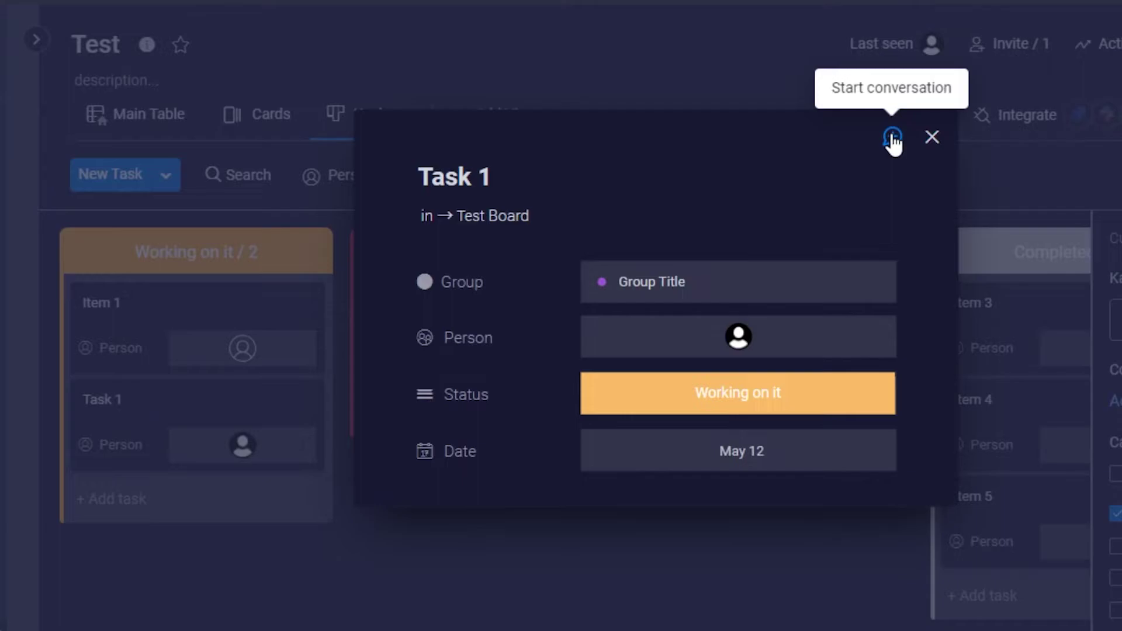
Step: Close Task 1's details, dismiss the filter upgrade offer and open the board search field
left_click(932, 134)
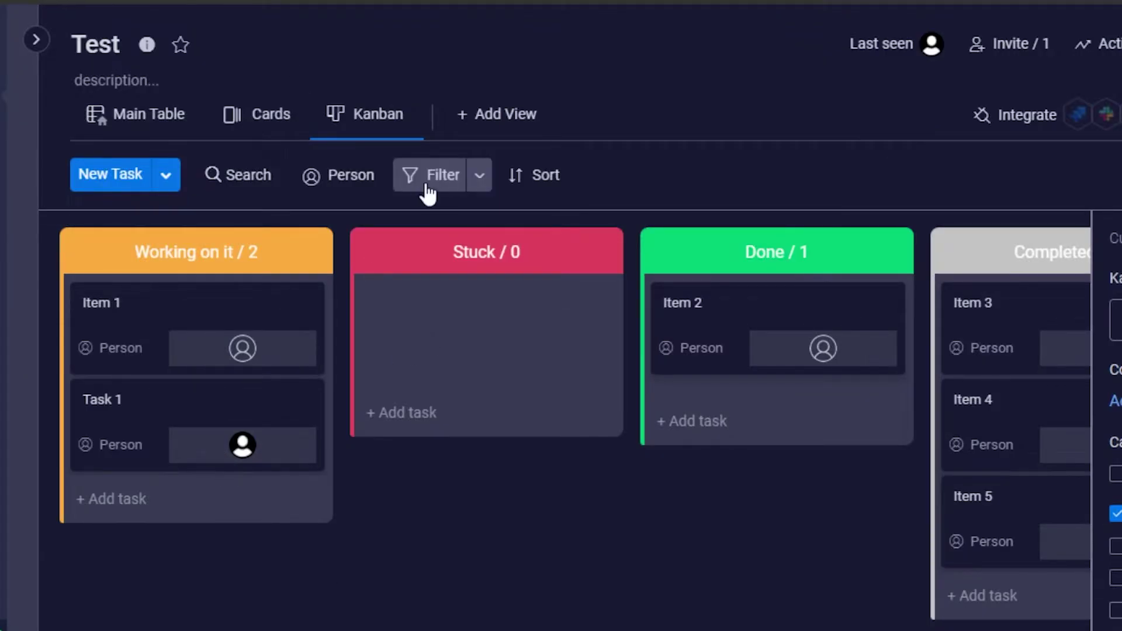
left_click(480, 178)
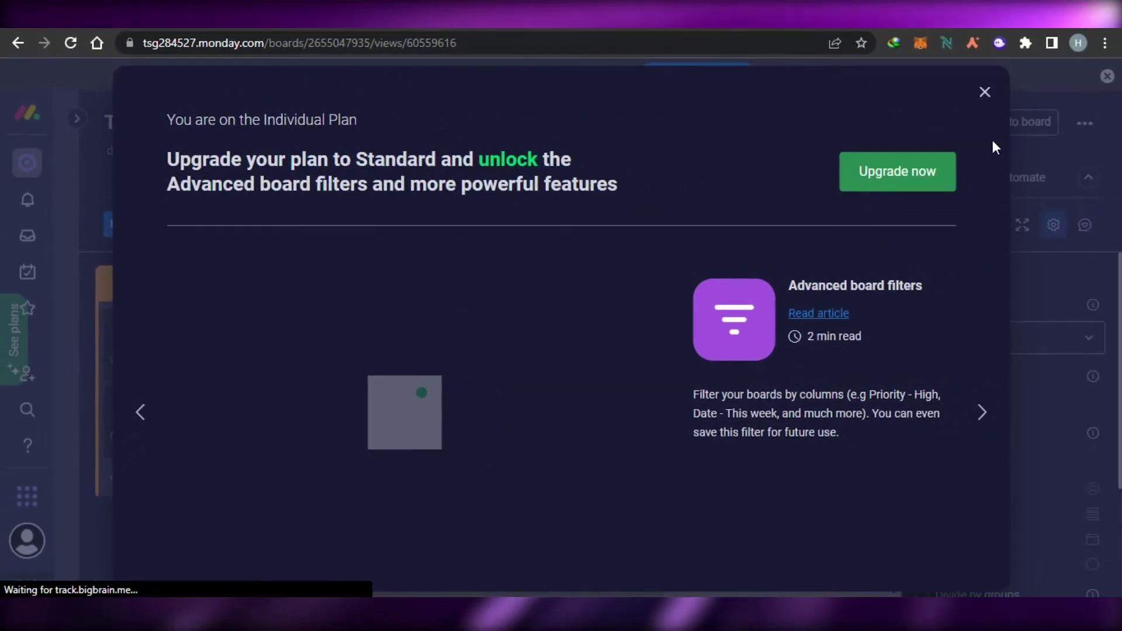
left_click(984, 92)
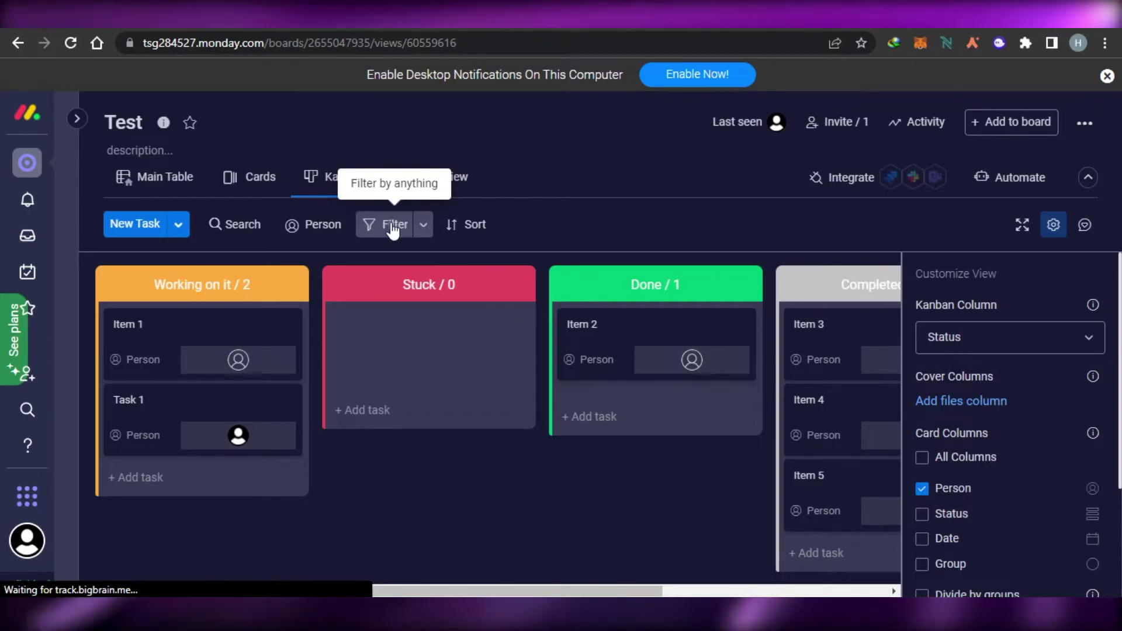
left_click(247, 226)
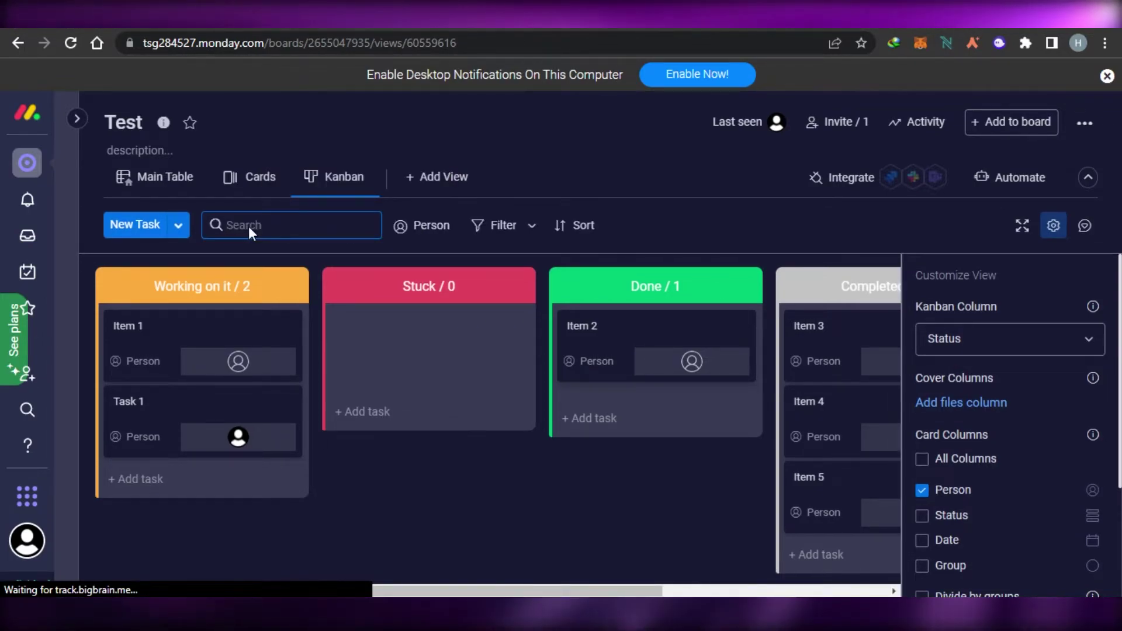